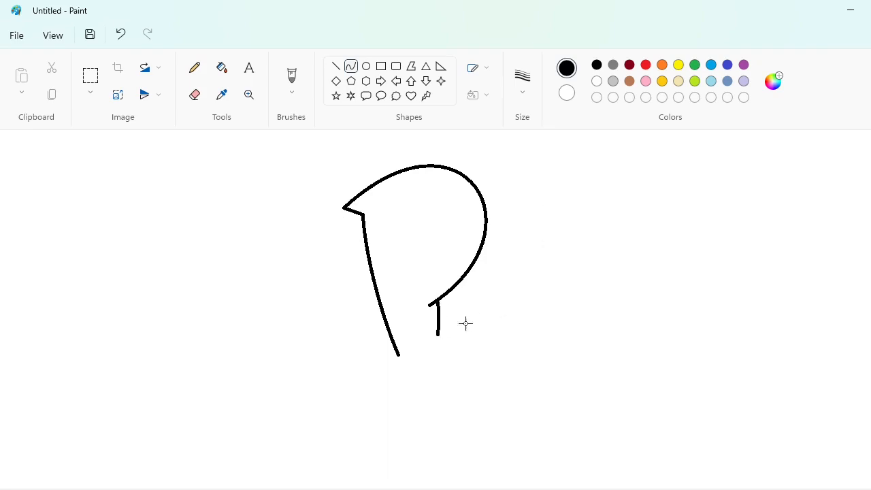
Close the bottom of the first letter's outline with curved segments forming a jagged notch.
left_click_drag(438, 334, 411, 315)
left_click(420, 324)
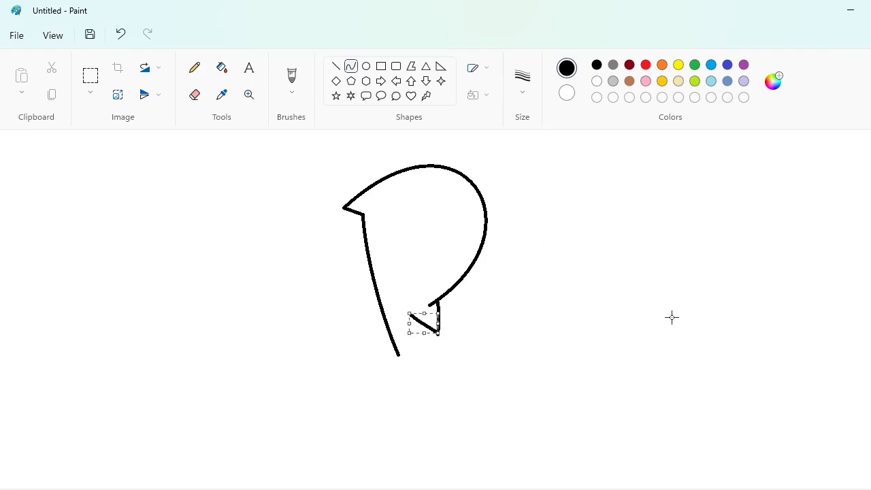
left_click(671, 317)
left_click_drag(407, 344, 399, 354)
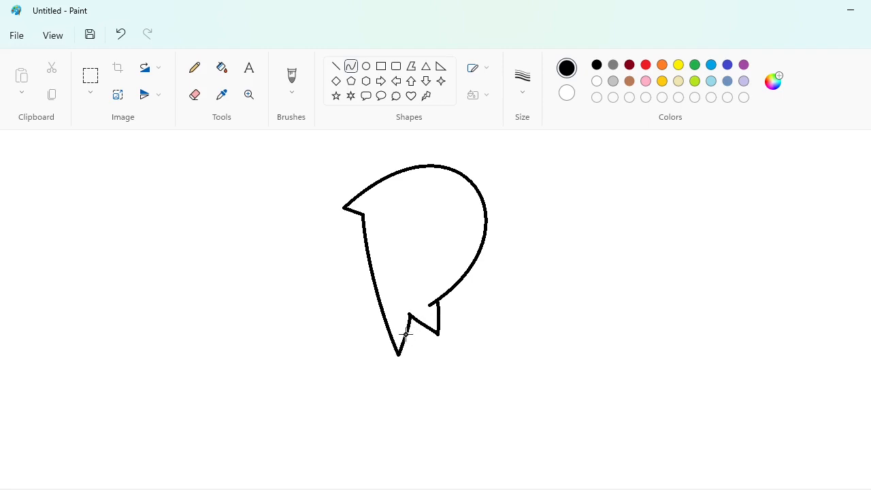
Draw a small triangular hole with curved sides inside the first letter's bowl.
left_click(411, 237)
left_click(438, 232)
mouse_move(414, 210)
left_mouse_down()
mouse_move(430, 245)
mouse_move(428, 228)
left_mouse_up()
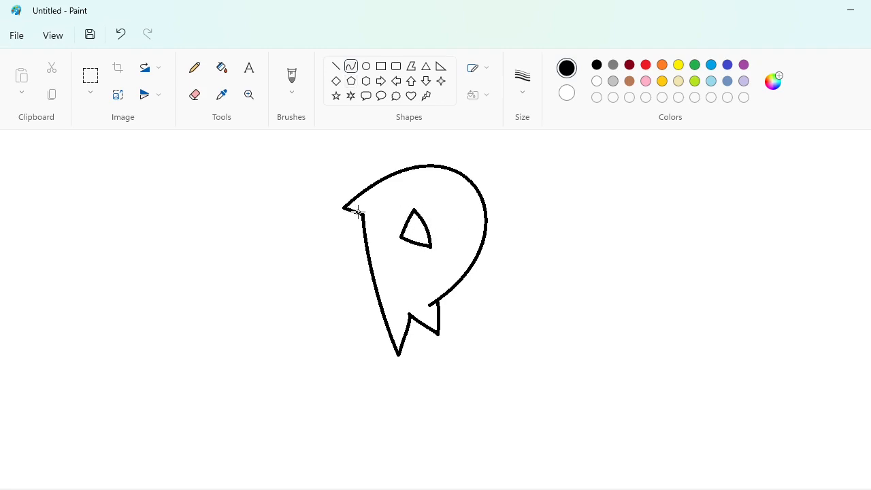
Outline a curved shadow along the first letter's left edge, ending in a pointed tip beside the stem.
left_click_drag(357, 212, 384, 364)
left_click_drag(365, 257, 356, 265)
left_click(358, 298)
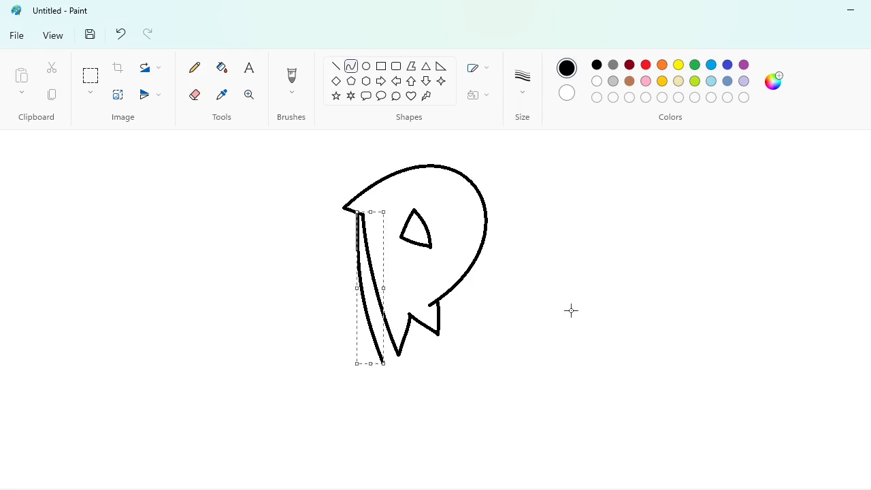
left_click(570, 309)
left_click_drag(383, 356, 382, 364)
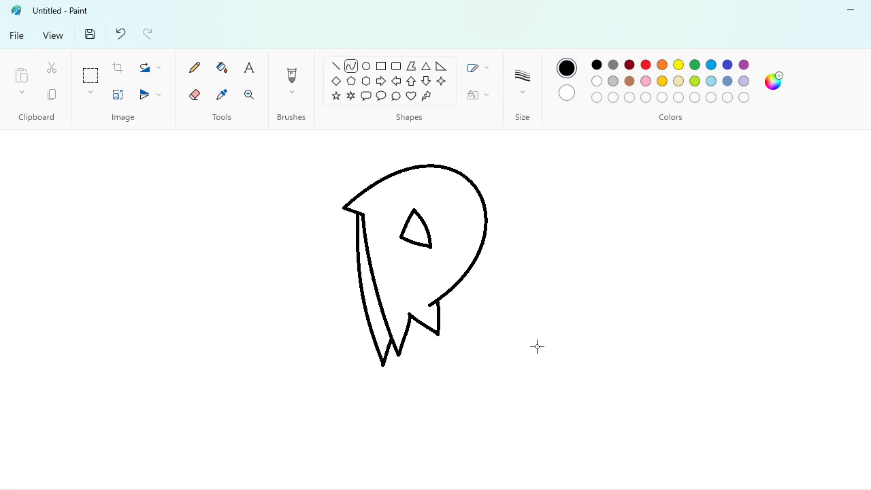
Outline small straight-edged shadows under the triangular hole and the bottom notch, and fill all three shadows of the first letter black.
left_click(335, 66)
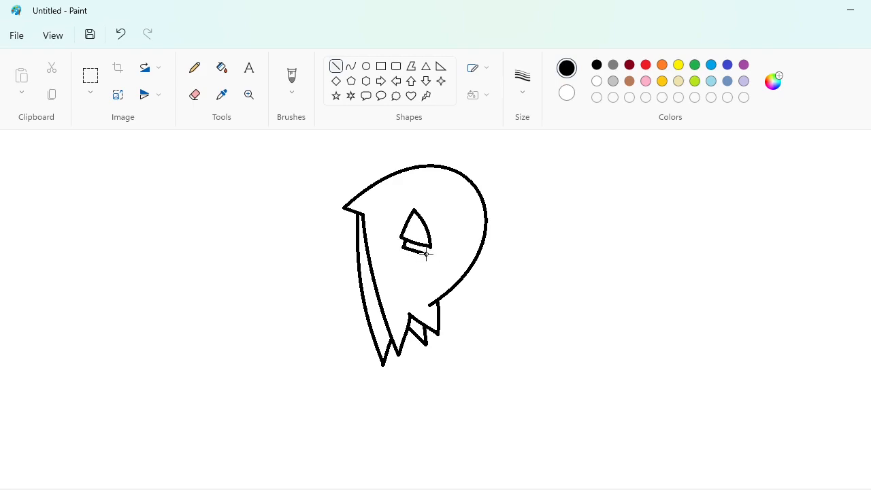
left_click(221, 68)
left_click(415, 247)
left_click(372, 286)
left_click(416, 330)
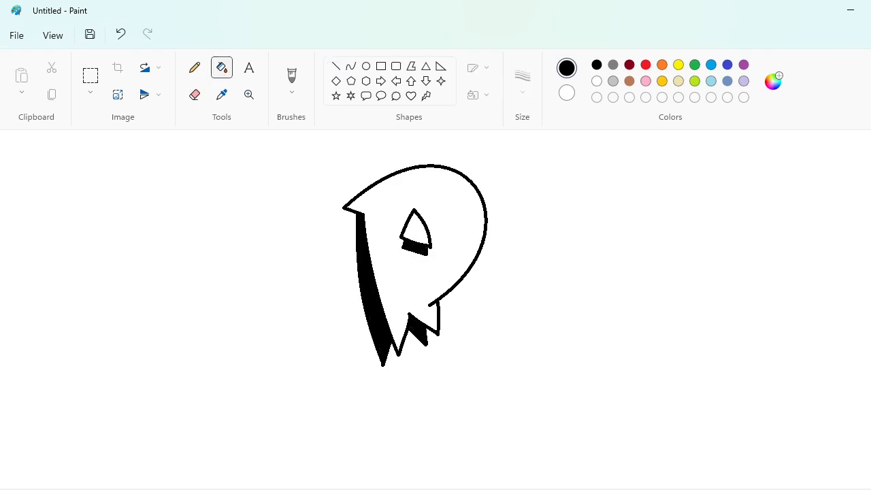
Draw a slanted, extra-thick black oval from two curves beside the first letter as the O.
scroll(435, 306, "right", 3)
left_click(351, 68)
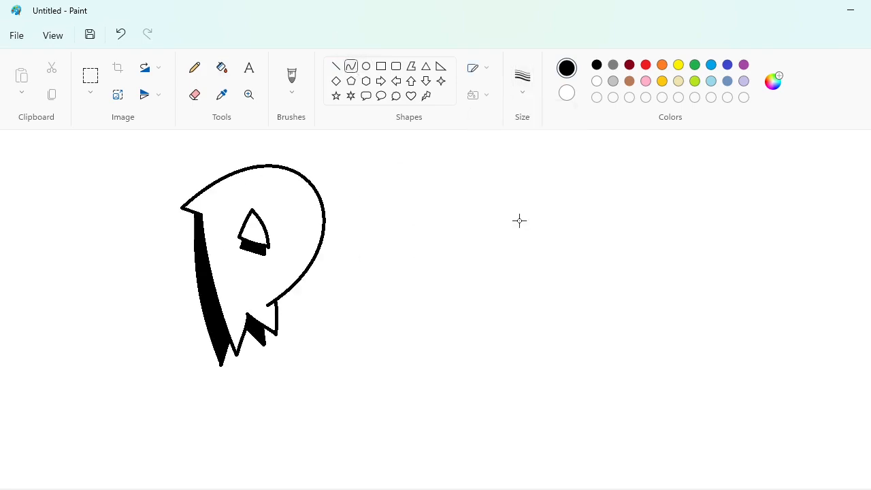
left_click_drag(355, 197, 340, 312)
mouse_move(346, 264)
left_mouse_down()
mouse_move(332, 264)
mouse_move(298, 304)
left_mouse_up()
key("Right")
key("Right")
key("Right")
key("Right")
key("Right")
key("Right")
key("Right")
key("Right")
key("Right")
key("Right")
key("Right")
key("ctrl+plus")
key("ctrl+plus")
key("ctrl+plus")
key("ctrl+plus")
key("ctrl+plus")
key("ctrl+plus")
key("ctrl+plus")
key("ctrl+plus")
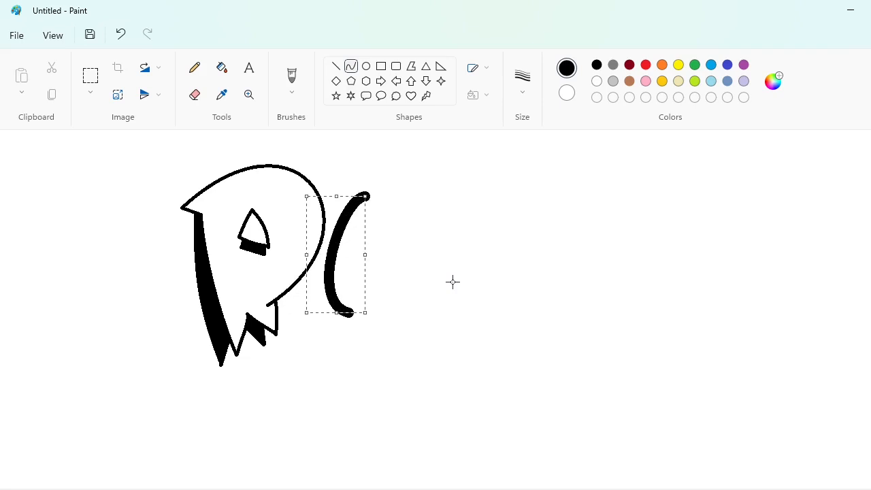
left_click(368, 198)
mouse_move(368, 198)
left_mouse_down()
mouse_move(346, 307)
mouse_move(419, 190)
mouse_move(406, 307)
mouse_move(387, 319)
left_mouse_up()
Trace the left outer edge of the thick O with a purple 5 px curve.
left_click(743, 65)
left_click(522, 78)
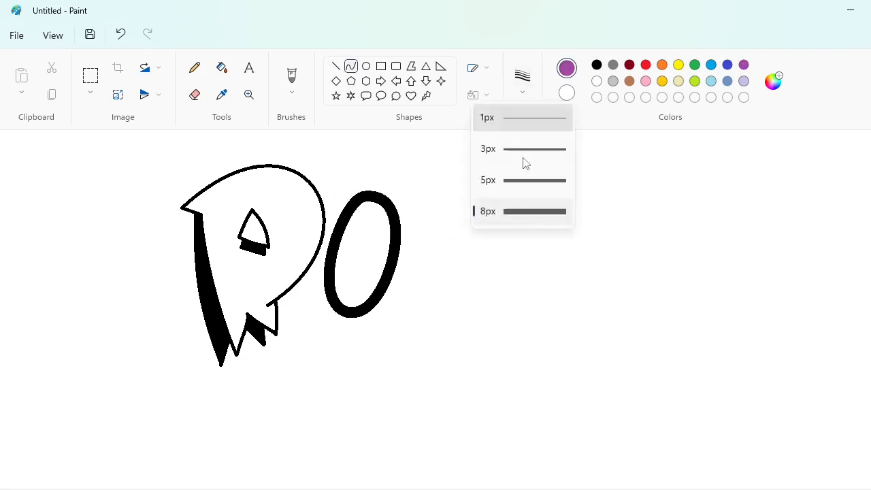
left_click(522, 179)
scroll(408, 229, "up", 3)
left_click_drag(408, 230, 340, 422)
left_click_drag(371, 310, 367, 253)
left_click_drag(348, 317, 329, 348)
left_click(431, 369)
Trace the O's upper-right, right and lower outer edges with purple curves to close the outer outline.
left_click_drag(412, 229, 488, 274)
mouse_move(460, 244)
left_mouse_down()
mouse_move(449, 218)
mouse_move(480, 236)
left_mouse_up()
left_click_drag(489, 277, 436, 461)
mouse_move(471, 332)
left_mouse_down()
mouse_move(485, 321)
mouse_move(502, 331)
left_mouse_up()
left_click_drag(461, 410, 477, 432)
scroll(616, 432, "down", 1)
left_click_drag(338, 334, 436, 374)
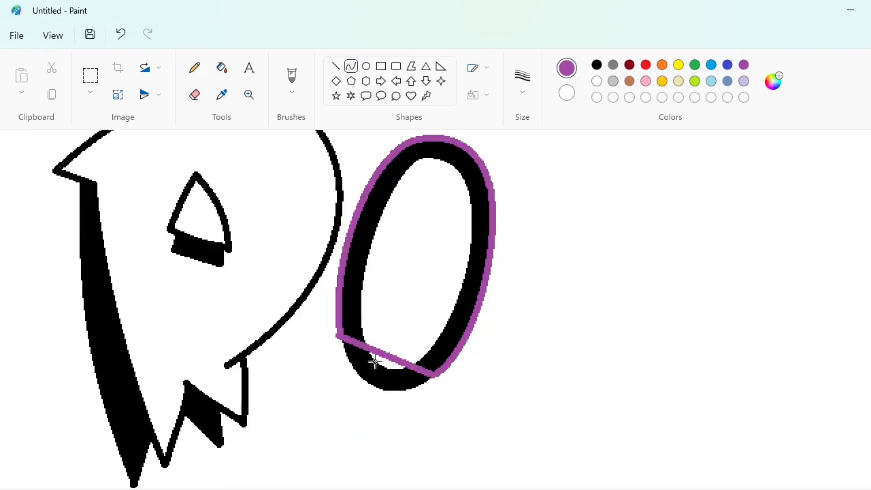
left_click_drag(372, 362, 342, 380)
left_click_drag(397, 385, 410, 411)
Trace the whole inner edge of the O with purple curves.
left_click_drag(427, 159, 362, 334)
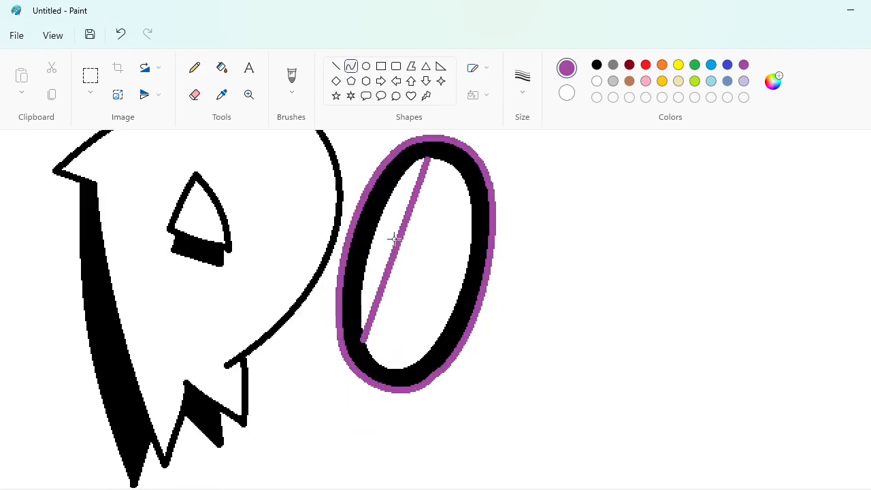
mouse_move(395, 237)
left_mouse_down()
mouse_move(395, 171)
mouse_move(352, 256)
left_mouse_up()
left_click_drag(426, 159, 473, 210)
mouse_move(448, 174)
left_mouse_down()
mouse_move(444, 156)
mouse_move(474, 172)
left_mouse_up()
left_click_drag(475, 210, 408, 367)
mouse_move(449, 287)
left_mouse_down()
mouse_move(474, 253)
mouse_move(448, 343)
left_mouse_up()
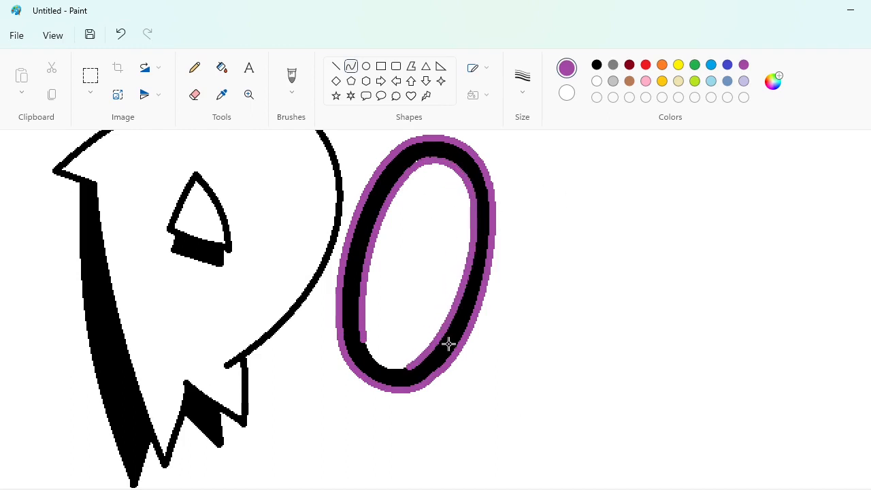
left_click_drag(410, 365, 363, 340)
mouse_move(385, 355)
left_mouse_down()
mouse_move(391, 370)
mouse_move(360, 360)
left_mouse_up()
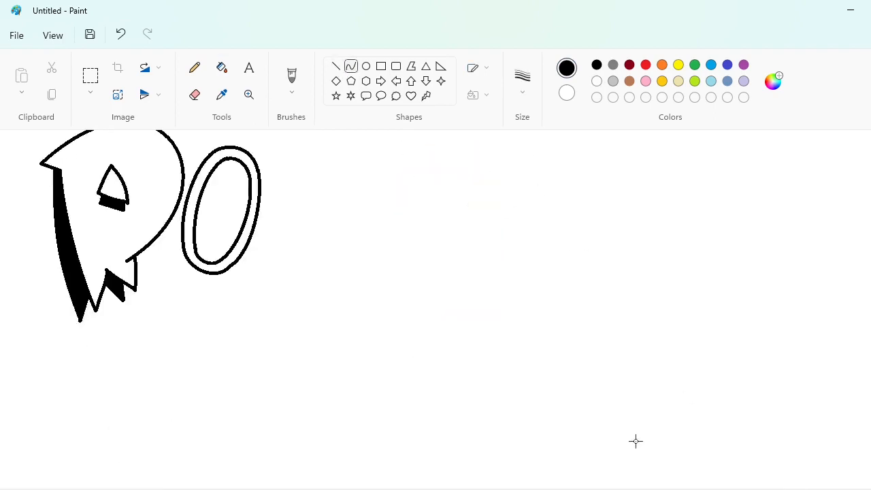
Draw a curved shadow outline beneath the O and fill it black.
scroll(635, 440, "up", 1)
scroll(382, 386, "left", 2)
left_click_drag(359, 342, 424, 332)
mouse_move(374, 371)
left_mouse_down()
mouse_move(361, 386)
mouse_move(419, 393)
left_mouse_up()
left_click(221, 68)
left_click(391, 367)
scroll(446, 468, "right", 1)
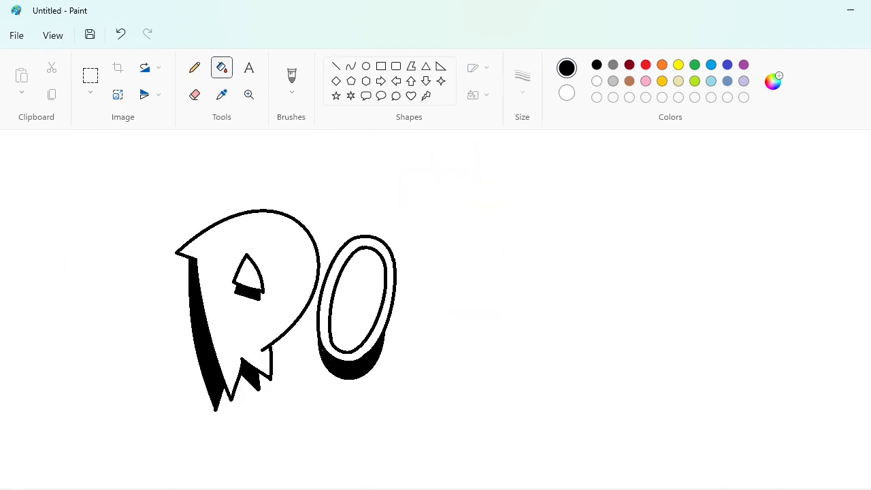
Draw the outer left curve and hooked top of a slanted C to the right of the O.
left_click(350, 65)
left_click_drag(408, 342, 461, 204)
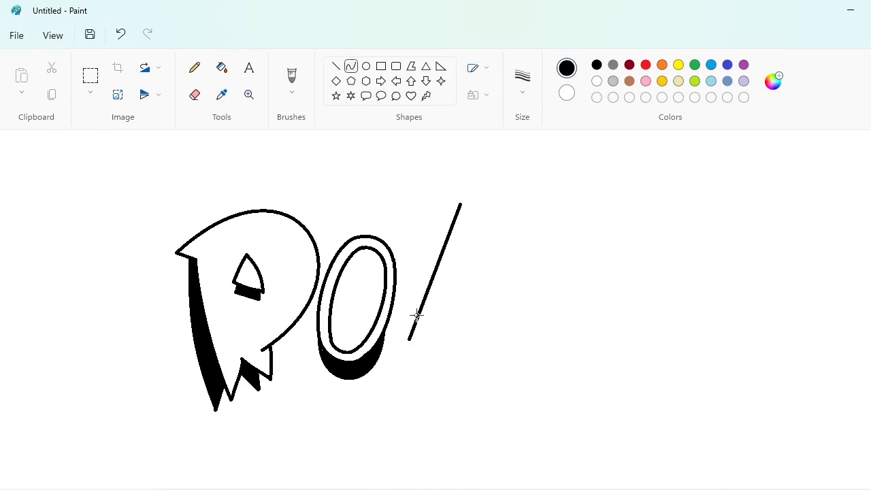
left_click_drag(414, 315, 415, 186)
mouse_move(460, 204)
left_mouse_down()
mouse_move(468, 209)
mouse_move(464, 241)
mouse_move(472, 223)
mouse_move(463, 243)
mouse_move(470, 226)
left_mouse_up()
key("ctrl+z")
left_click(470, 226)
left_click(444, 355)
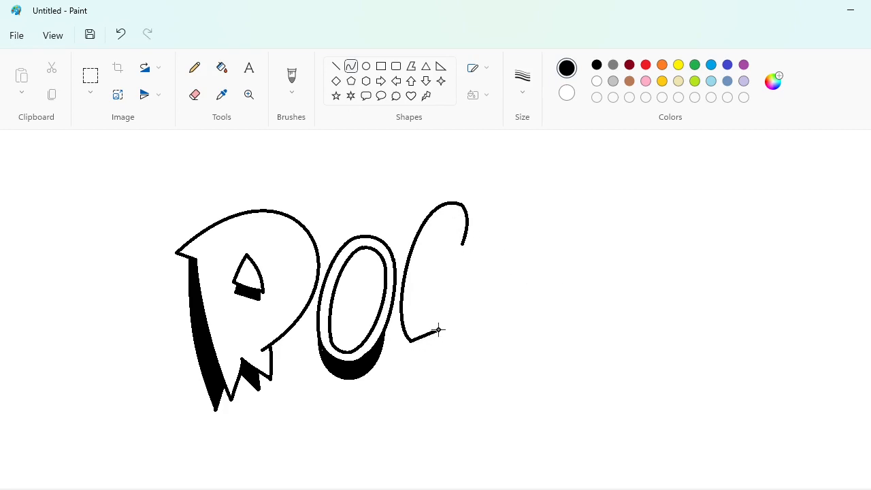
Curve the bottom edge of the C into a rounded base with a pointed tip.
left_click_drag(438, 330, 440, 325)
mouse_move(427, 335)
left_mouse_down()
mouse_move(424, 352)
mouse_move(432, 348)
left_mouse_up()
left_click(539, 346)
left_click_drag(462, 243, 440, 325)
left_click_drag(448, 275, 444, 211)
left_click_drag(436, 298, 391, 331)
key("ctrl+z")
Draw the C's inner curve between its upper and lower tips to close the letter.
left_click_drag(462, 243, 437, 211)
left_click_drag(429, 299, 388, 349)
left_click(611, 372)
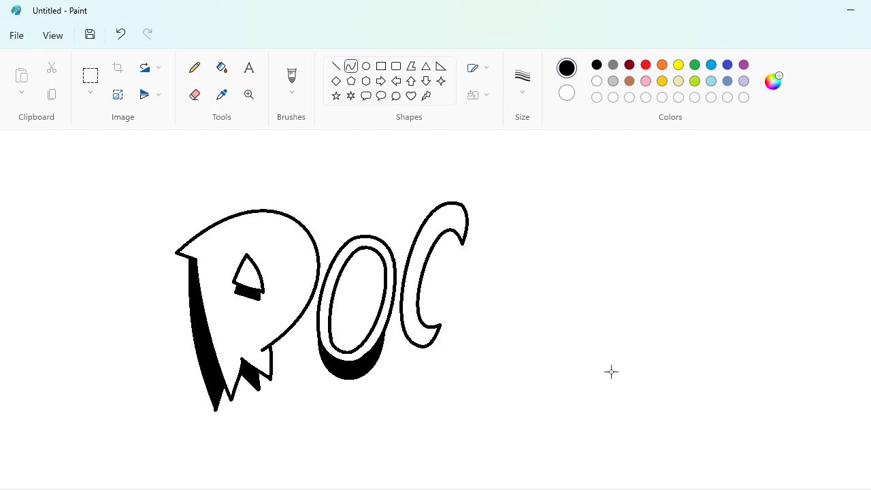
Outline a curved shadow along the C's lower left edge and fill it black.
mouse_move(402, 292)
left_mouse_down()
mouse_move(383, 361)
mouse_move(415, 346)
left_mouse_up()
mouse_move(408, 328)
left_mouse_down()
mouse_move(400, 326)
mouse_move(390, 368)
left_mouse_up()
mouse_move(392, 368)
left_mouse_down()
mouse_move(400, 369)
mouse_move(400, 355)
mouse_move(399, 365)
left_mouse_up()
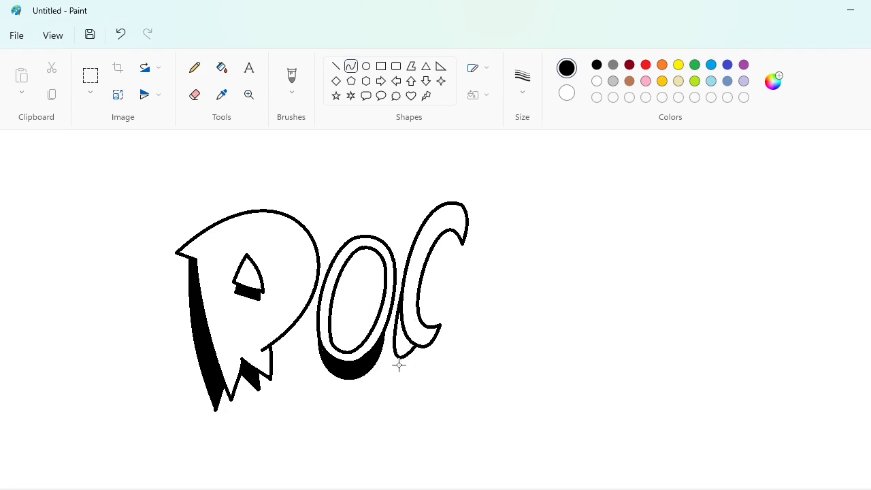
left_click(622, 366)
left_click(222, 68)
left_click(403, 342)
Draw a small pointed shadow under the C's upper hook and fill it black.
left_click(351, 66)
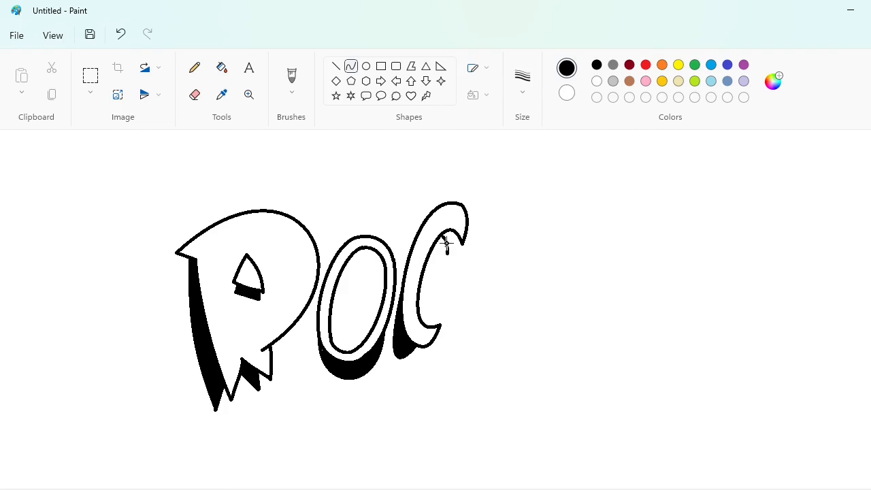
left_click(222, 67)
left_click(449, 241)
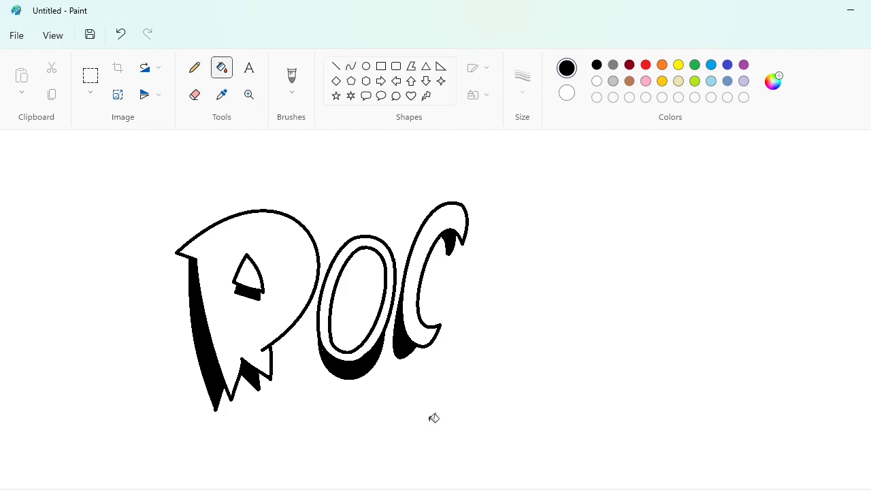
Draw the K's curved left edge, its pointed top and the first part of its bottom edge.
left_click(351, 66)
left_click_drag(452, 355, 491, 207)
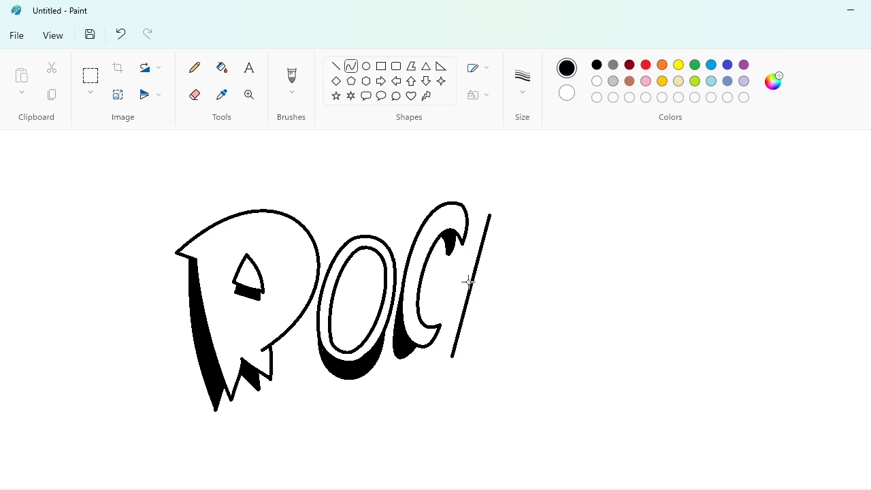
left_click_drag(469, 281, 506, 257)
left_click_drag(479, 349, 490, 336)
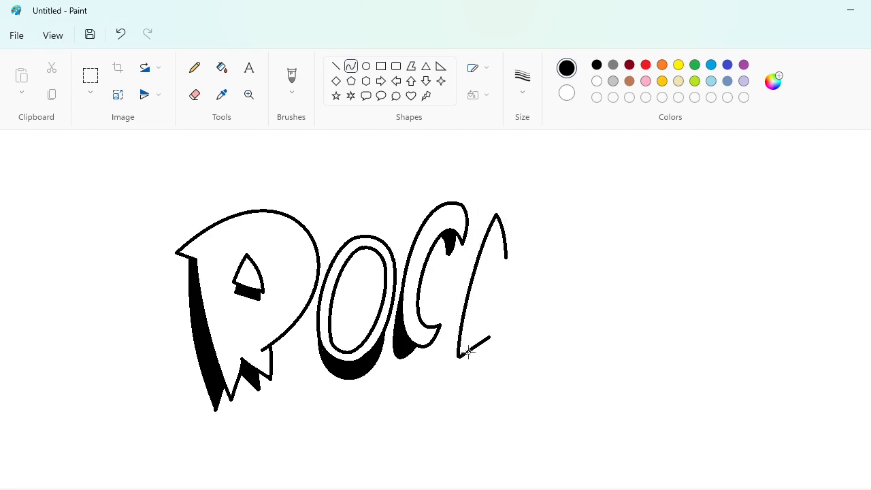
Complete the K's outline with curves for its pointed upper arm, its leg and the remaining bottom edge.
left_click_drag(510, 258, 554, 225)
left_click_drag(523, 260, 528, 256)
mouse_move(555, 225)
left_mouse_down()
mouse_move(535, 290)
mouse_move(511, 297)
mouse_move(531, 274)
mouse_move(528, 376)
left_mouse_up()
left_click_drag(518, 320, 523, 314)
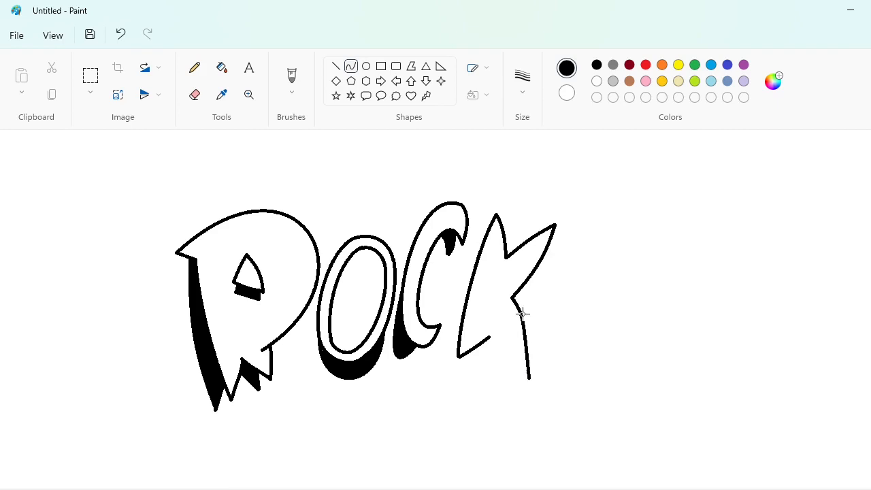
left_click(578, 347)
mouse_move(490, 337)
left_mouse_down()
mouse_move(529, 378)
mouse_move(500, 344)
mouse_move(513, 351)
left_mouse_up()
left_click(594, 357)
Outline a curved shadow along the K's left edge and fill it black.
left_click(336, 66)
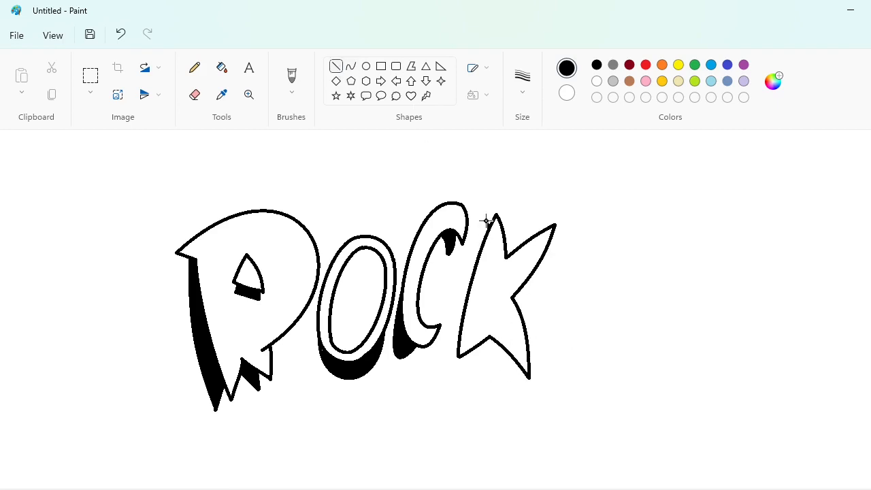
left_click(350, 66)
left_click_drag(485, 220, 451, 346)
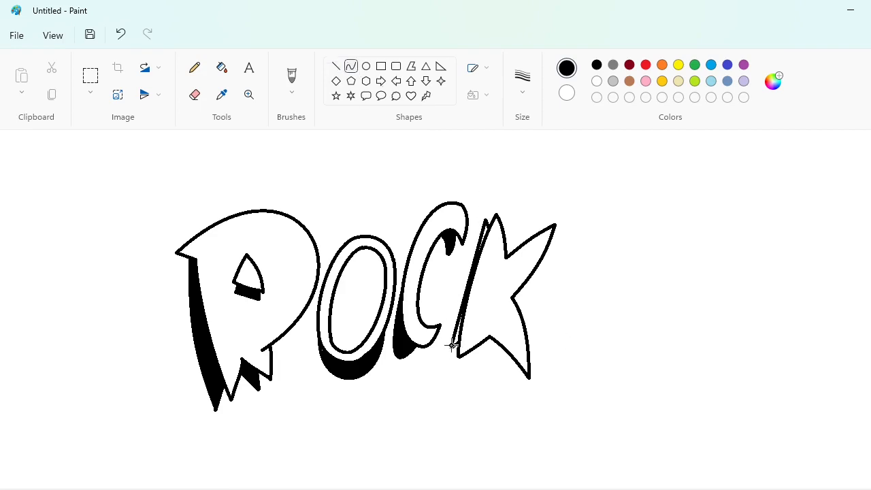
mouse_move(469, 276)
left_mouse_down()
mouse_move(471, 247)
mouse_move(455, 284)
left_mouse_up()
left_click(222, 67)
left_click(469, 282)
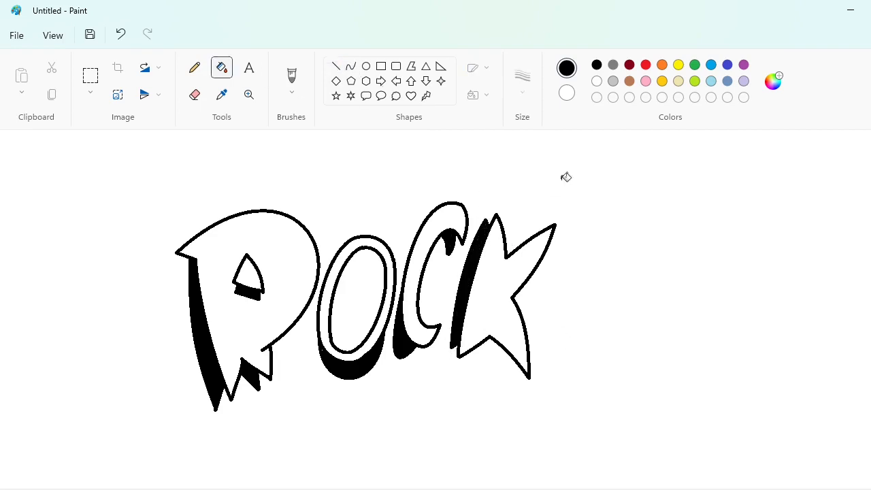
Add a thin curved shadow above the K's upper arm and blacken its gaps with a 4 px pencil.
left_click(351, 66)
left_click_drag(505, 257, 520, 237)
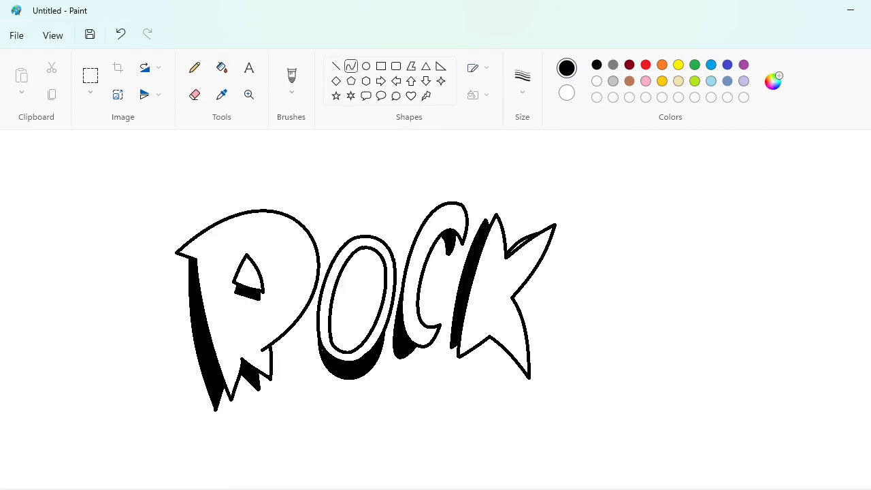
scroll(435, 309, "up", 1)
scroll(435, 310, "left", 5)
left_click(227, 73)
left_click(195, 67)
left_click(522, 78)
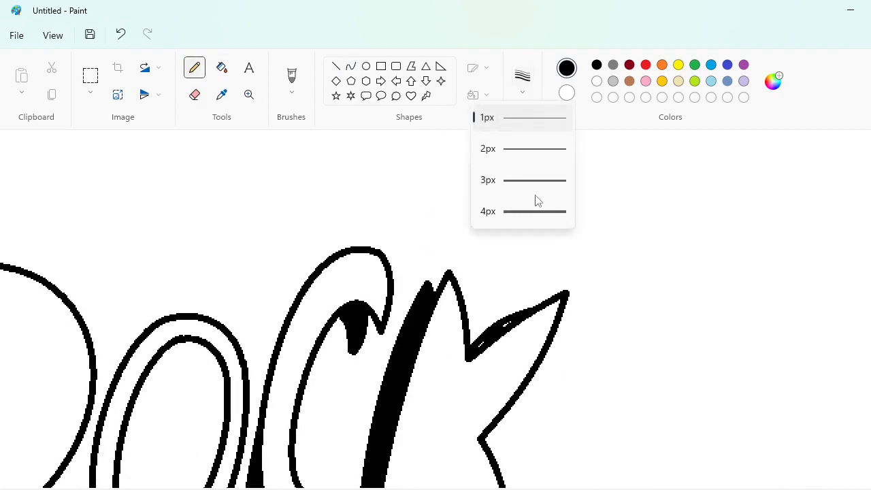
left_click(537, 208)
scroll(435, 309, "down", 1)
scroll(435, 310, "left", 2)
Draw a straight-edged shadow under the K's leg and fill it black.
left_click(336, 67)
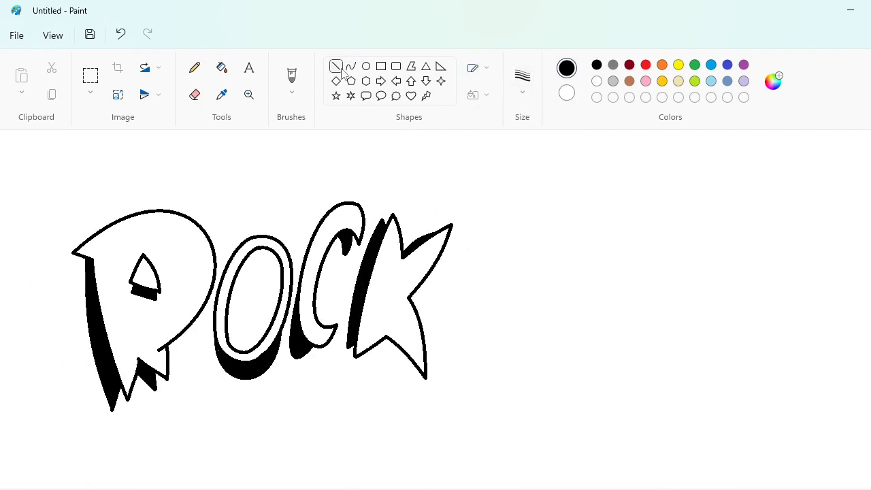
left_click_drag(384, 338, 410, 372)
left_click(222, 67)
scroll(402, 353, "left", 3)
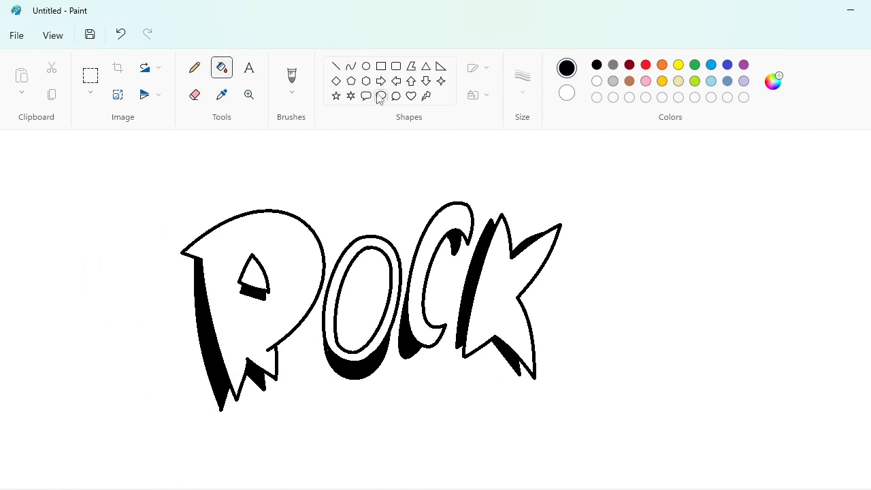
Draw a slanted egg-shaped outline from curves to the right of the K as the final O.
left_click(350, 66)
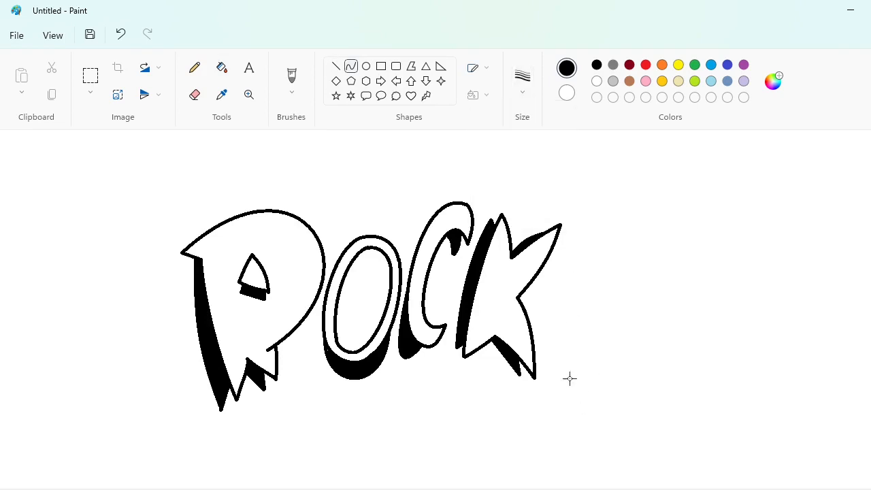
mouse_move(559, 371)
left_mouse_down()
mouse_move(616, 263)
mouse_move(571, 376)
left_mouse_up()
left_click(583, 247)
left_click(520, 354)
key("ctrl+z")
left_click(581, 238)
left_click_drag(524, 331, 515, 353)
left_click_drag(609, 261, 572, 375)
left_click_drag(625, 287, 636, 272)
left_click_drag(617, 324, 633, 394)
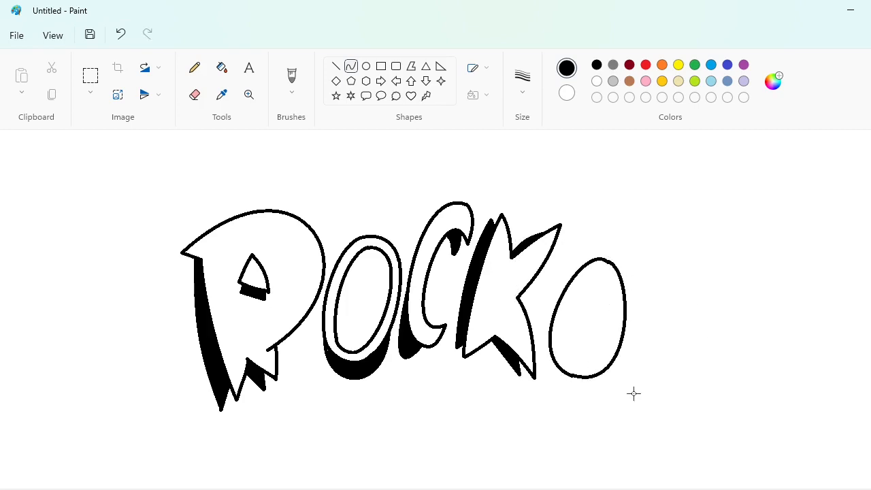
Copy the area around the final O and paste a duplicate of it.
left_click(91, 76)
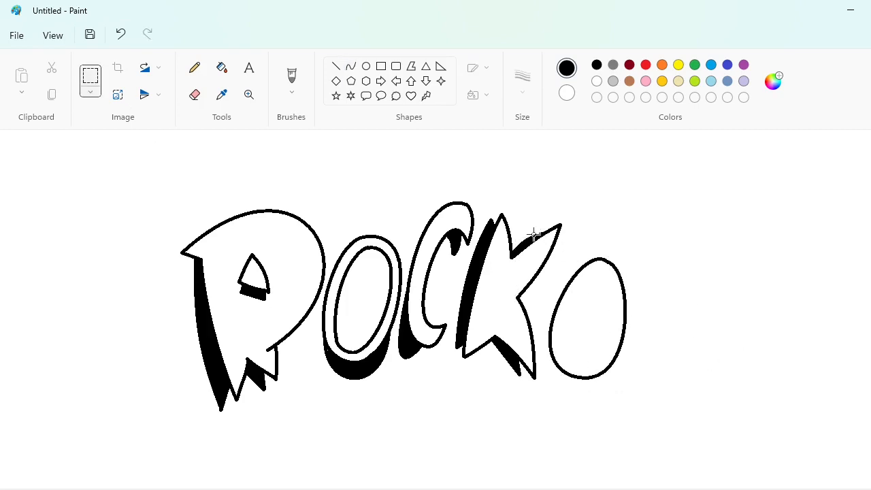
left_click_drag(531, 233, 666, 449)
key("ctrl+c")
key("ctrl+v")
left_click(295, 323)
Fill the stray K fragments around the pasted oval with white.
left_click(222, 69)
left_click(596, 80)
left_click(36, 160)
left_click(51, 165)
left_click(29, 267)
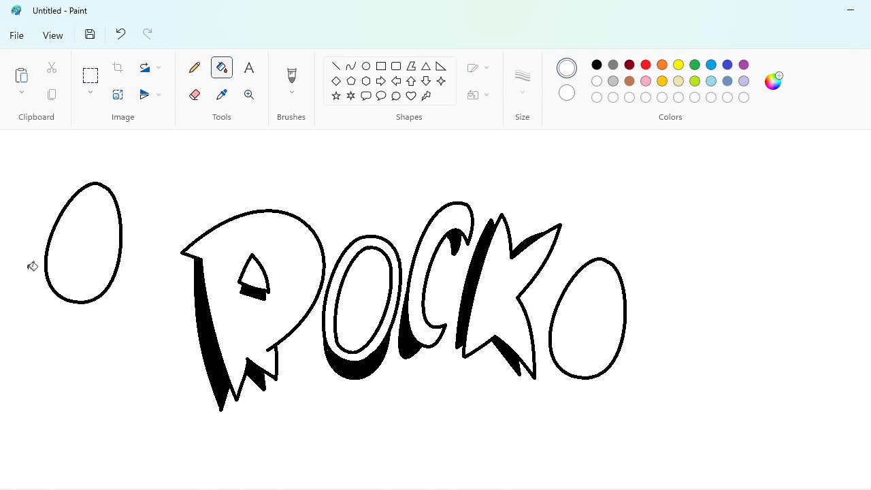
left_click(90, 75)
left_click_drag(158, 148, 1, 348)
key("ctrl+c")
key("ctrl+v")
left_click(95, 93)
left_click(82, 232)
left_click_drag(129, 234, 606, 301)
left_click_drag(663, 224, 622, 284)
left_click_drag(569, 354, 587, 329)
key("ctrl+z")
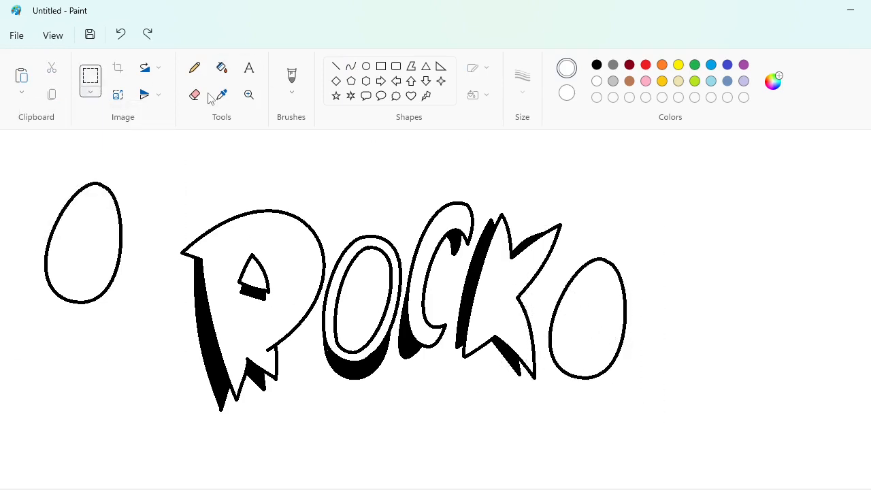
Draw a small black ellipse as the hole of the final O, with a curved shadow edge along its lower right.
left_click(366, 66)
left_click(597, 65)
mouse_move(574, 299)
left_mouse_down()
mouse_move(604, 340)
mouse_move(585, 351)
left_mouse_up()
left_click(676, 336)
left_click(350, 66)
left_click_drag(595, 340, 608, 342)
left_click_drag(598, 355, 597, 363)
left_click(679, 380)
Draw curved shadow outlines around the left side and underside of the final O.
mouse_move(578, 272)
left_mouse_down()
mouse_move(592, 375)
mouse_move(602, 375)
left_mouse_up()
left_click_drag(547, 344, 521, 342)
left_click_drag(570, 412, 565, 409)
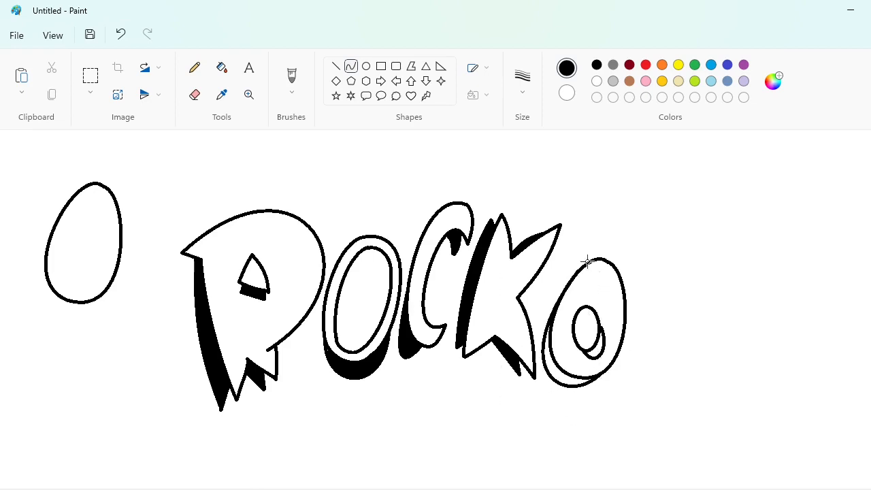
left_click_drag(587, 262, 542, 350)
left_click_drag(566, 279, 562, 273)
left_click_drag(545, 307, 541, 311)
Fill the final O's inner and outer shadows black and touch up leftover white specks with the Pencil.
left_click(222, 67)
left_click(598, 350)
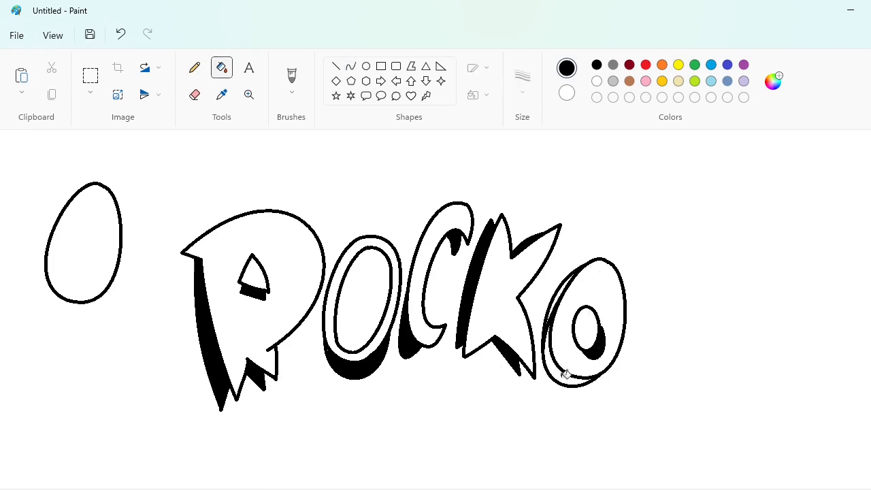
left_click(565, 375)
left_click(559, 295)
scroll(575, 422, "up", 1)
scroll(575, 422, "down", 3)
left_click(194, 68)
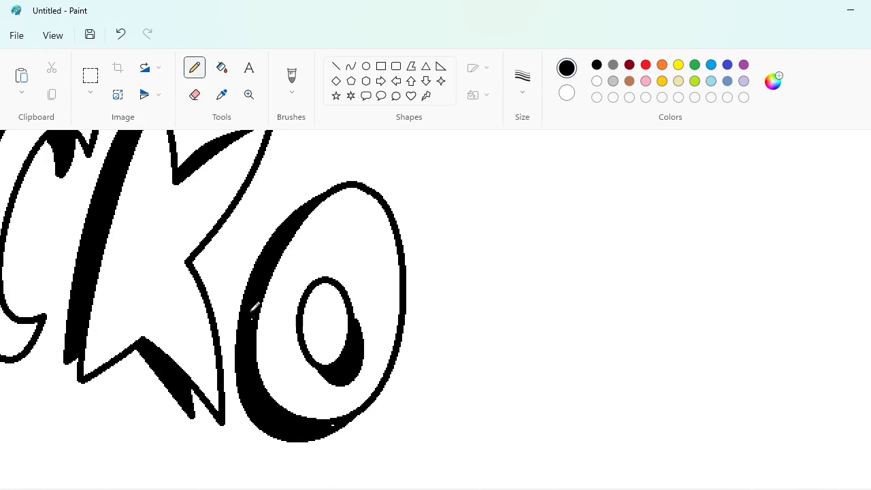
scroll(648, 474, "down", 1)
Draw an S-shaped black curve to the right of the final O and thicken its stroke into a heavy band.
left_click(351, 66)
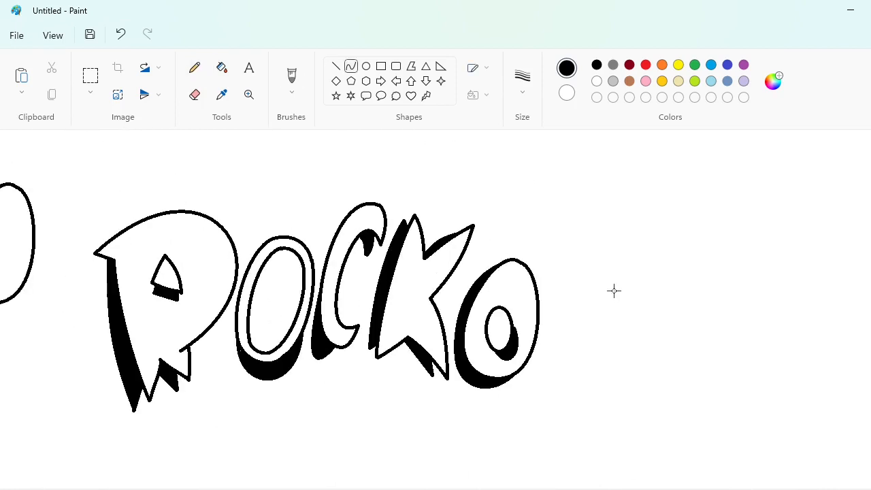
mouse_move(596, 280)
left_mouse_down()
mouse_move(538, 374)
mouse_move(552, 381)
left_mouse_up()
left_click_drag(570, 322, 543, 287)
mouse_move(570, 361)
left_mouse_down()
mouse_move(581, 368)
mouse_move(603, 358)
left_mouse_up()
key("ctrl+plus")
key("ctrl+plus")
key("ctrl+plus")
key("ctrl+plus")
key("ctrl+plus")
key("ctrl+plus")
key("ctrl+plus")
key("ctrl+plus")
key("ctrl+plus")
key("ctrl+plus")
key("ctrl+plus")
key("ctrl+plus")
key("ctrl+plus")
key("ctrl+plus")
key("ctrl+plus")
key("ctrl+plus")
key("ctrl+plus")
key("ctrl+plus")
key("ctrl+plus")
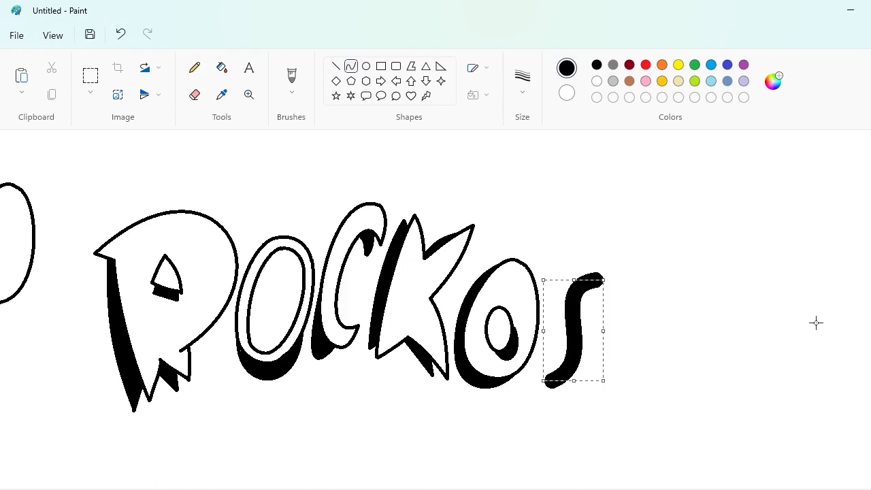
Nudge the thick S curve slightly down and closer to the final O, and commit its placement.
key("Down")
key("Down")
key("Down")
key("Down")
key("Down")
key("Down")
key("Down")
key("Down")
key("Down")
key("Down")
key("Left")
key("Left")
key("Left")
key("Left")
key("Left")
key("Left")
key("Left")
key("Left")
key("Left")
key("Left")
key("Left")
key("Left")
key("Left")
left_click(791, 346)
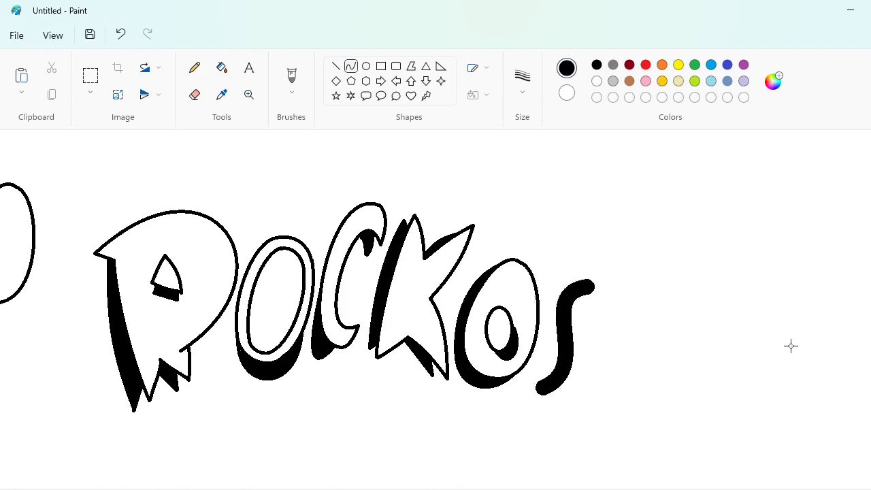
Trim the rounded ends of the S flat with straight white lines.
left_click(335, 66)
left_click(522, 76)
left_click(530, 107)
left_click(567, 92)
left_click_drag(589, 270, 587, 315)
left_click(565, 70)
left_click(596, 81)
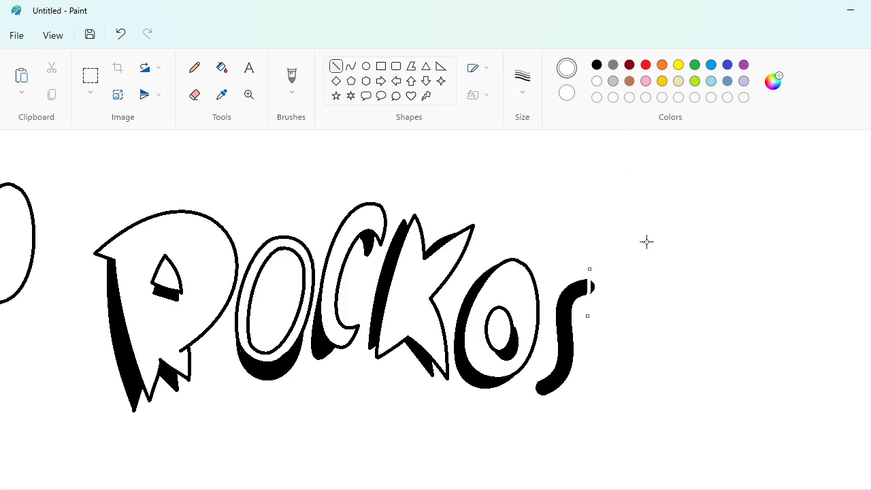
left_click(225, 71)
scroll(730, 453, "up", 3)
Trace the left edge of the S from its upper tip to its lower tip with purple curves.
left_click(350, 66)
left_click(743, 66)
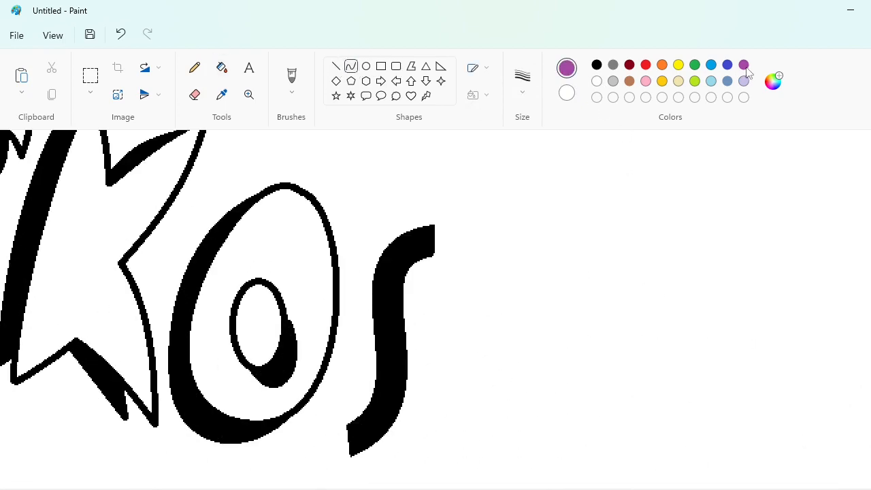
mouse_move(433, 223)
left_mouse_down()
mouse_move(435, 256)
mouse_move(406, 268)
mouse_move(365, 267)
left_mouse_up()
left_click_drag(372, 338, 348, 423)
mouse_move(369, 375)
left_mouse_down()
mouse_move(381, 368)
mouse_move(375, 405)
left_mouse_up()
Trace the right edge of the S with purple curves and close its lower end with a straight purple line.
left_click_drag(436, 255, 407, 345)
left_click_drag(416, 279, 403, 267)
left_click_drag(403, 317, 394, 302)
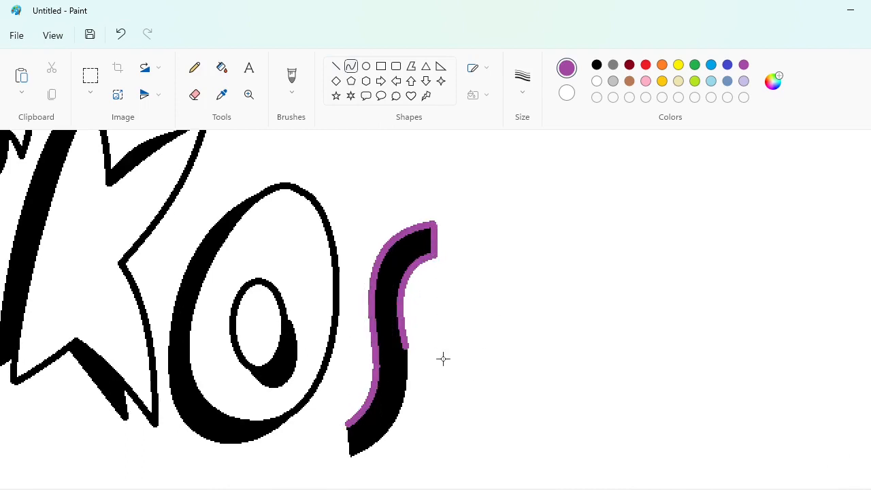
left_click_drag(406, 347, 353, 454)
mouse_move(395, 382)
left_mouse_down()
mouse_move(405, 371)
mouse_move(413, 380)
left_mouse_up()
left_click_drag(396, 416, 388, 446)
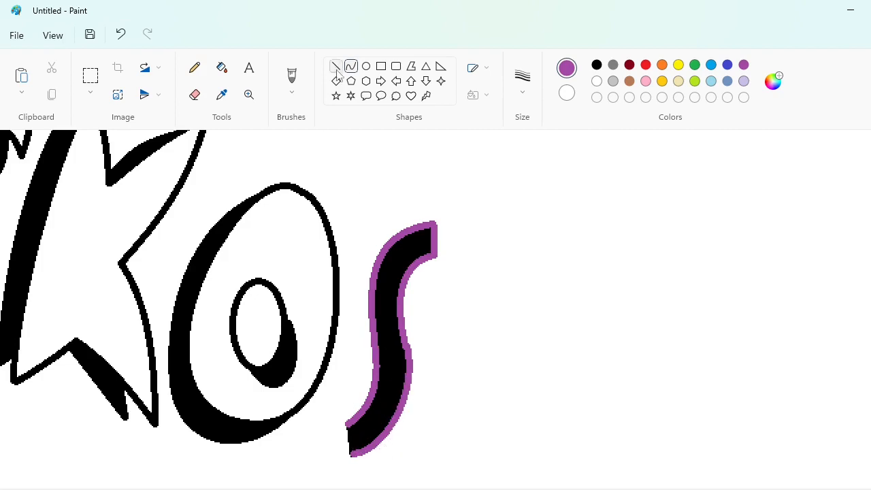
left_click(336, 67)
left_click_drag(348, 426, 350, 455)
Fill the inside of the S with white and recolor its purple outline black.
left_click(223, 68)
left_click(597, 81)
left_click(415, 246)
left_click(596, 64)
left_click(434, 235)
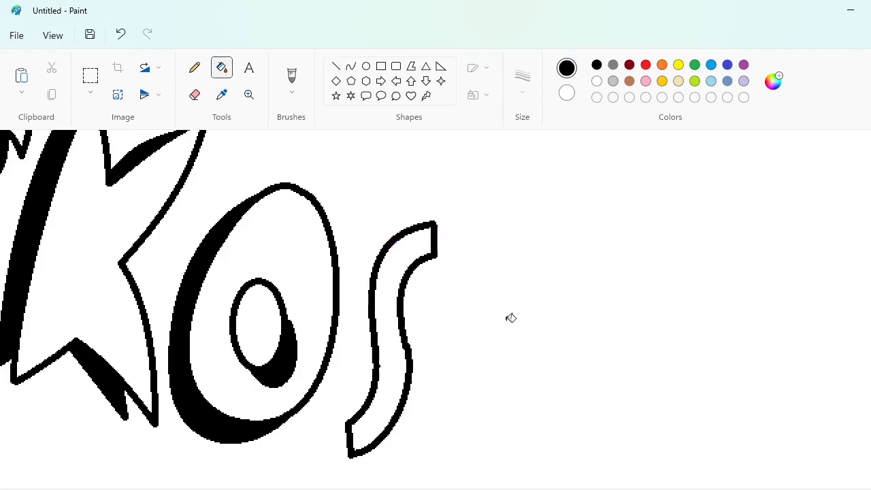
Draw curved shadow edges along the S's two bends and a pointed straight-edged shadow under its lower tip.
scroll(649, 478, "down", 2)
left_click_drag(649, 489, 565, 488)
scroll(626, 414, "up", 2)
left_click(351, 66)
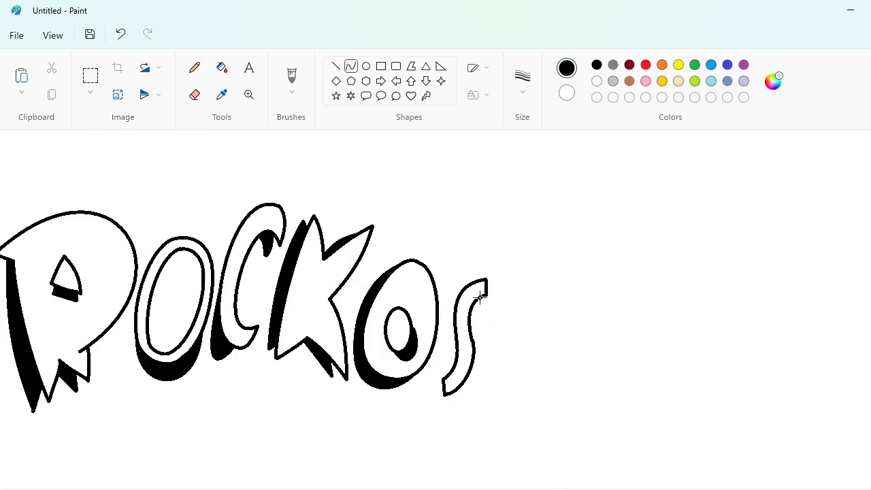
mouse_move(479, 297)
left_mouse_down()
mouse_move(474, 337)
mouse_move(473, 317)
left_mouse_up()
left_click_drag(446, 377, 454, 338)
left_click(337, 63)
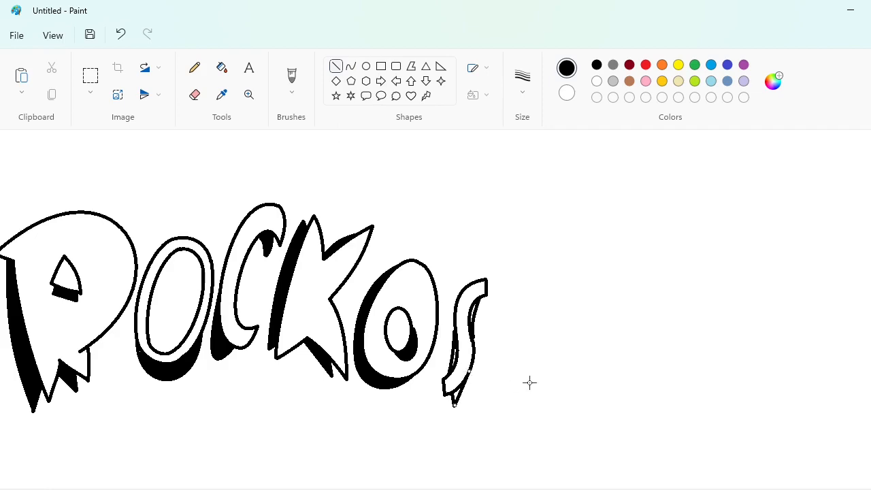
Fill the S's shadow areas with black, including the small gaps beside its lower bend.
left_click(222, 67)
scroll(462, 287, "up", 2)
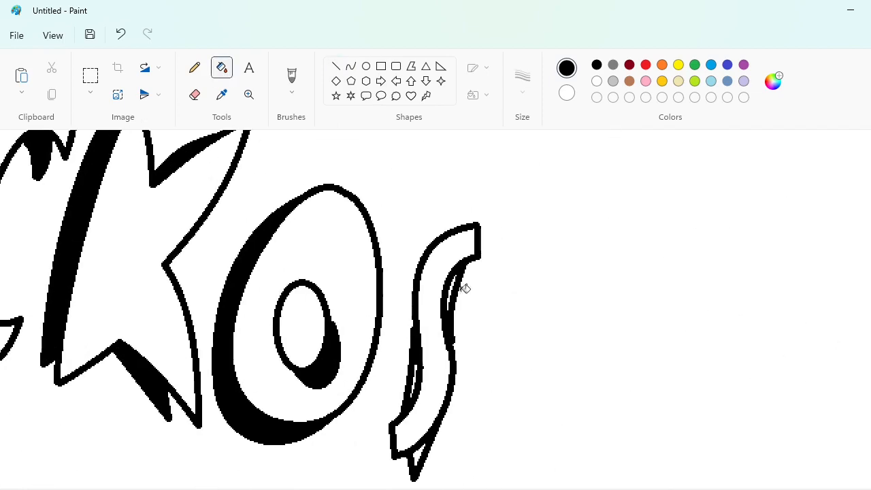
left_click(419, 367)
left_click(195, 68)
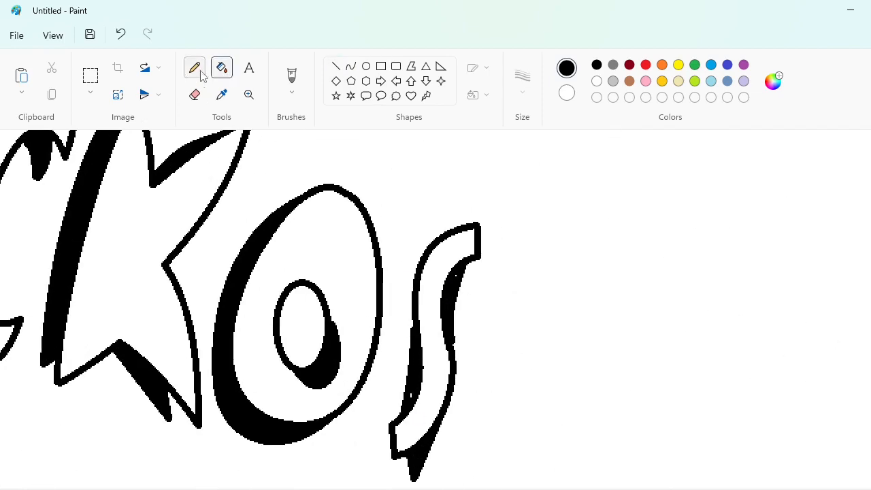
Draw a curved shadow inside the upper right of the first O's hole and fill it black.
scroll(458, 336, "down", 2)
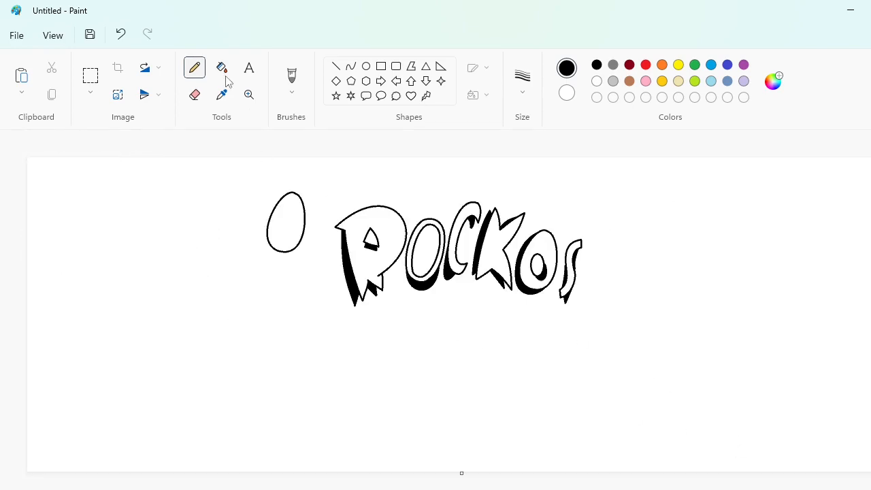
scroll(461, 314, "up", 1)
scroll(462, 350, "right", 5)
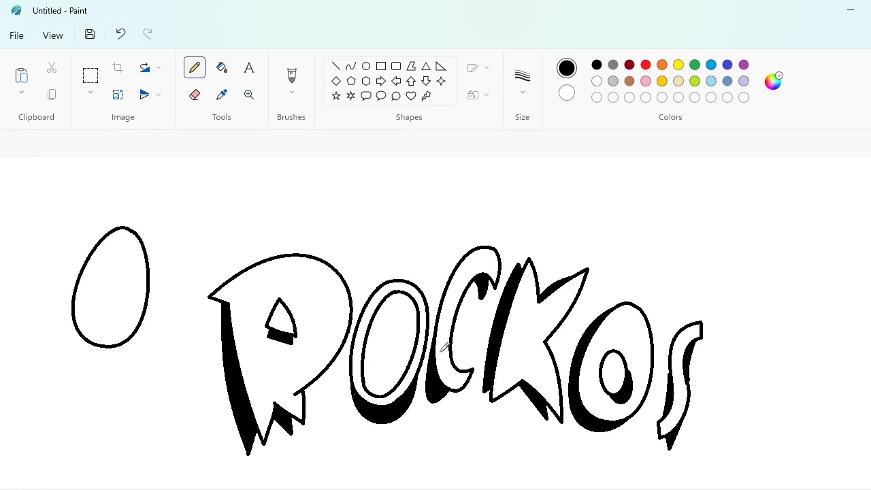
left_click(351, 67)
left_click_drag(386, 300, 415, 339)
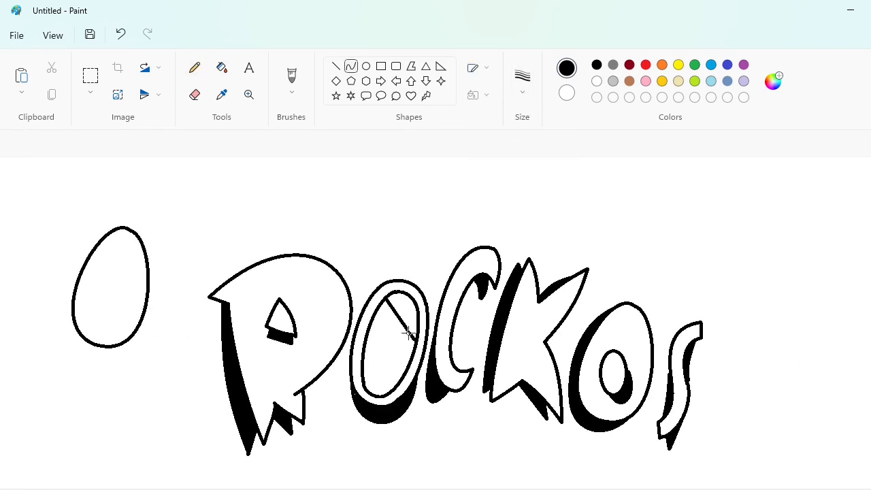
left_click(401, 293)
left_click(416, 305)
left_click(222, 67)
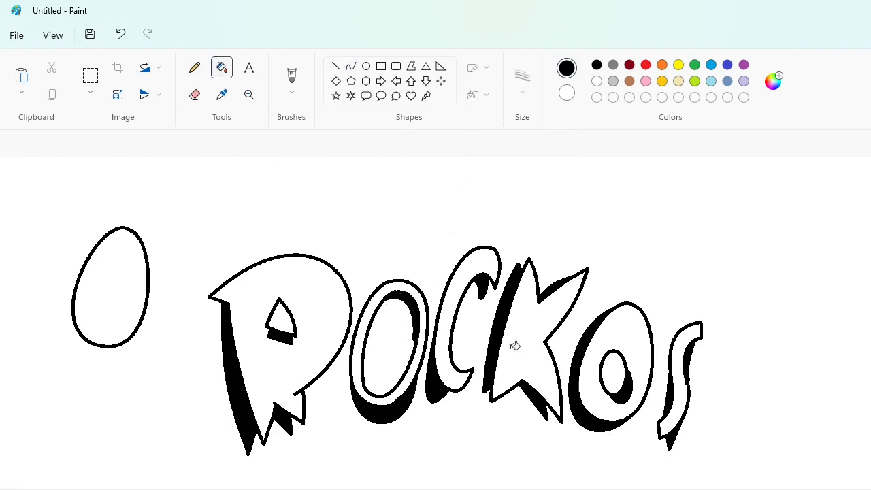
Draw a curved comma-shaped apostrophe outline between the final O and the S.
scroll(718, 475, "up", 1)
scroll(416, 453, "down", 1)
scroll(415, 453, "right", 2)
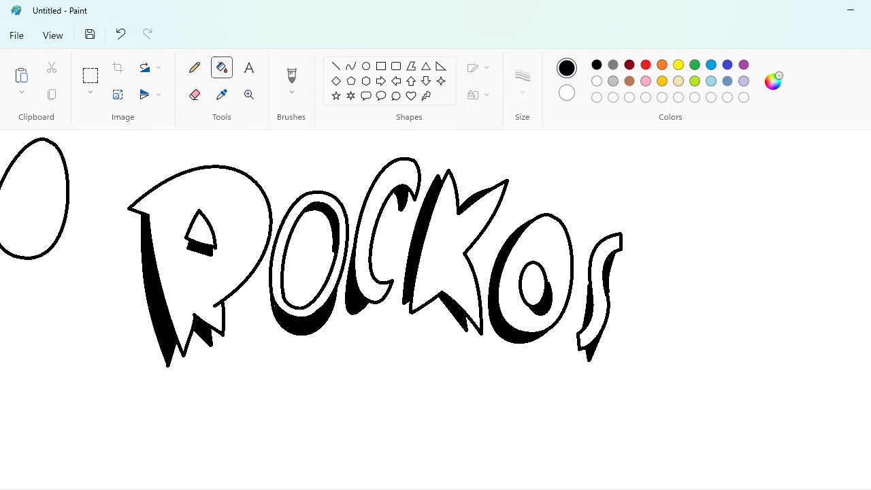
left_click(350, 66)
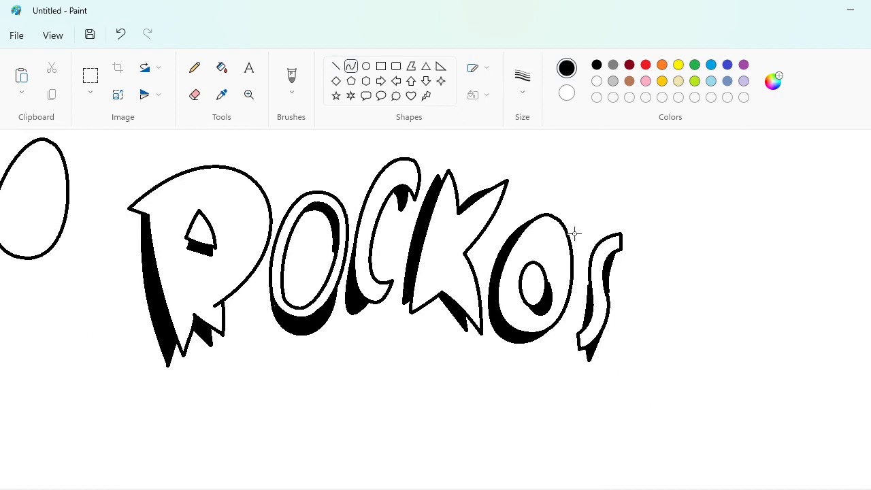
left_click_drag(576, 197, 587, 199)
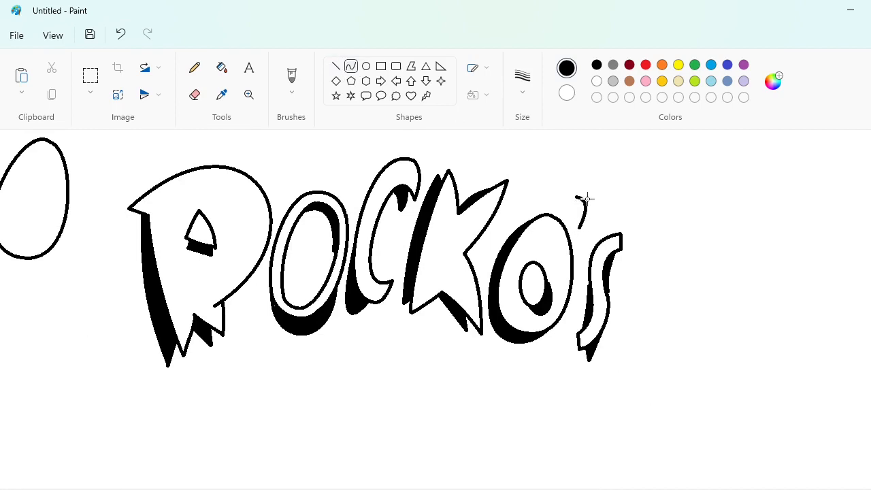
left_click(336, 66)
left_click(350, 66)
left_click_drag(585, 198, 602, 207)
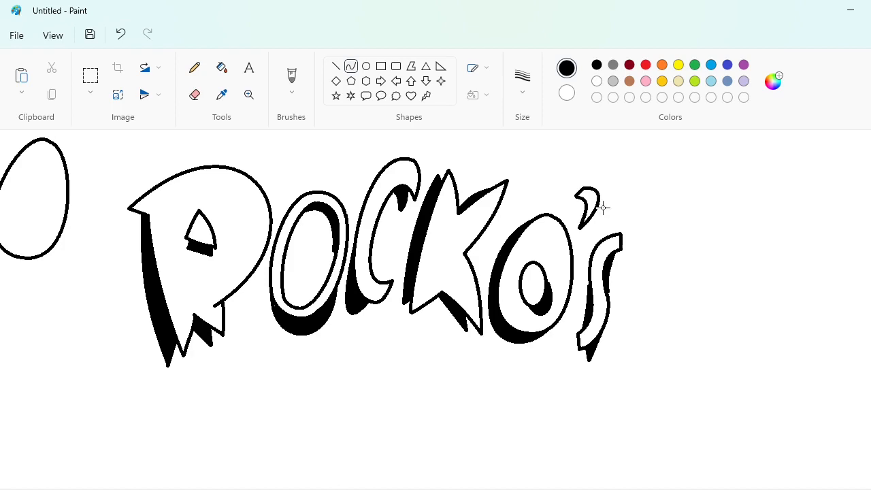
Add a pointed shadow along the apostrophe's inner left side and blacken it with the Pencil.
left_click(336, 67)
mouse_move(579, 205)
left_mouse_down()
mouse_move(574, 237)
mouse_move(581, 212)
mouse_move(589, 223)
left_mouse_up()
left_click(336, 66)
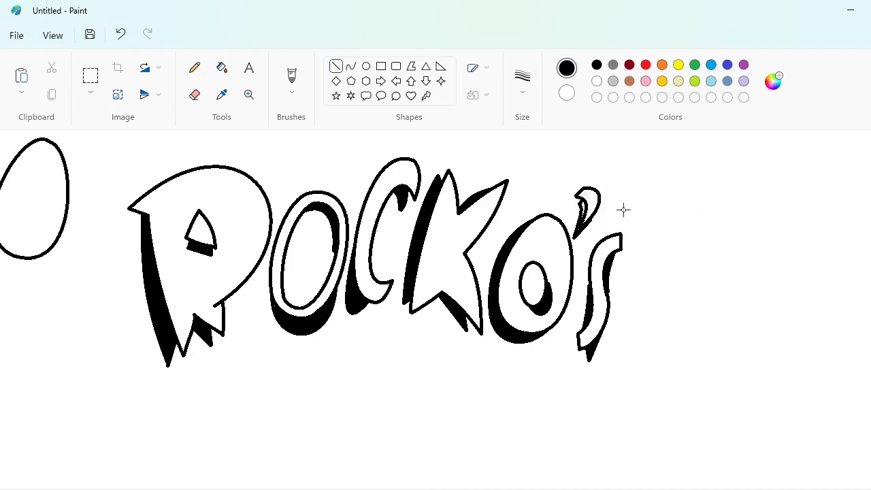
key("ctrl+Page_Up")
scroll(435, 308, "right", 5)
left_click(195, 68)
left_click_drag(775, 250, 786, 258)
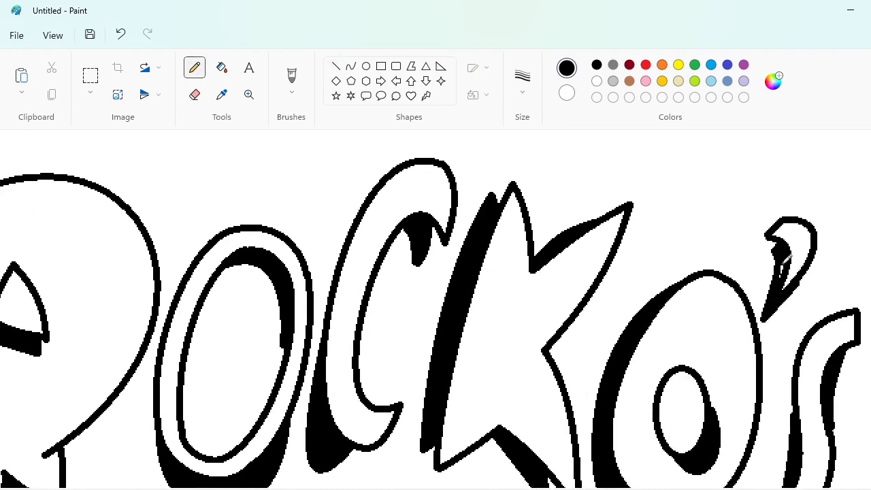
Draw a jagged M from straight lines below the first letter and fill it black.
key("ctrl+Page_Down")
scroll(435, 308, "left", 4)
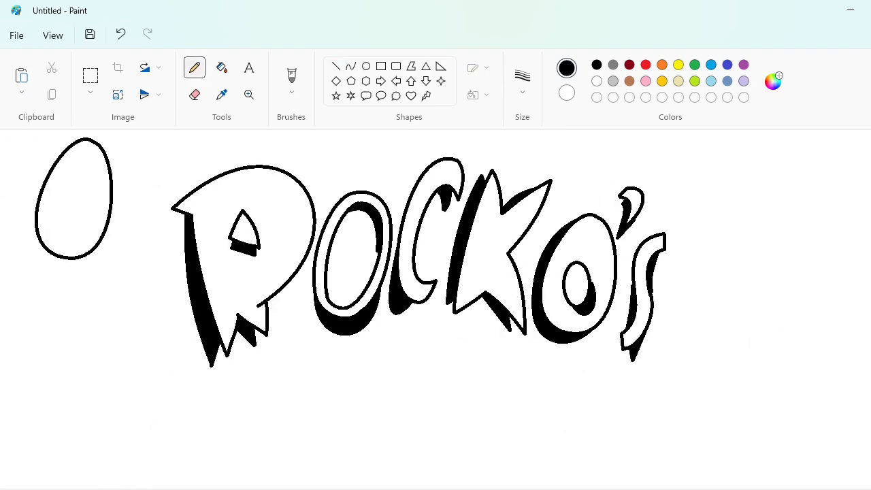
scroll(866, 302, "down", 1)
scroll(436, 309, "left", 2)
left_click(336, 66)
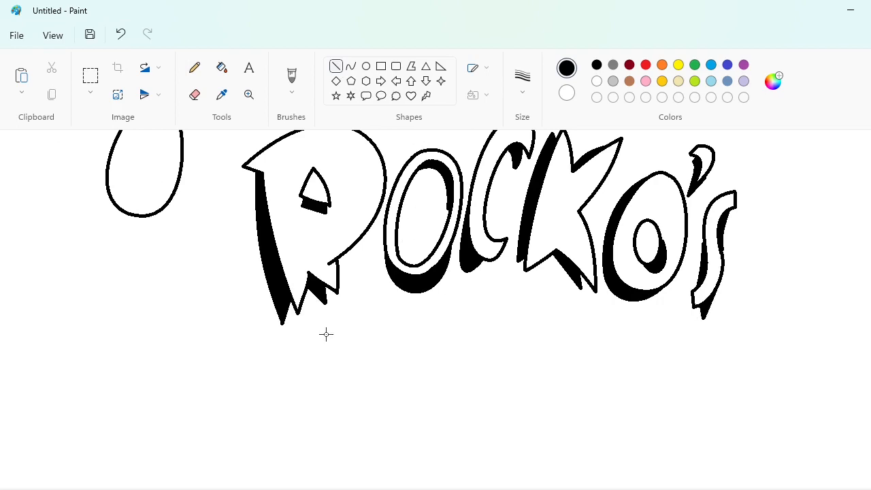
left_click_drag(314, 325, 323, 409)
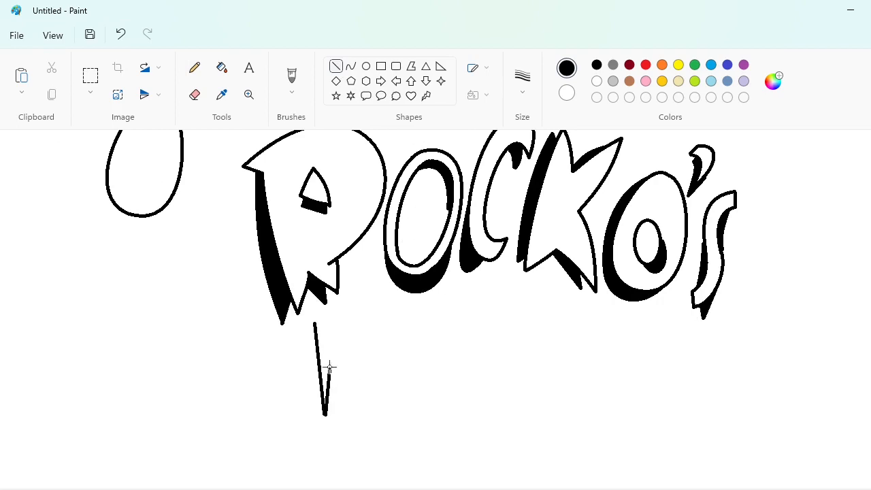
mouse_move(327, 353)
left_mouse_down()
mouse_move(351, 397)
mouse_move(362, 336)
mouse_move(393, 388)
mouse_move(375, 317)
mouse_move(361, 302)
mouse_move(347, 365)
mouse_move(313, 323)
left_mouse_up()
left_click(221, 68)
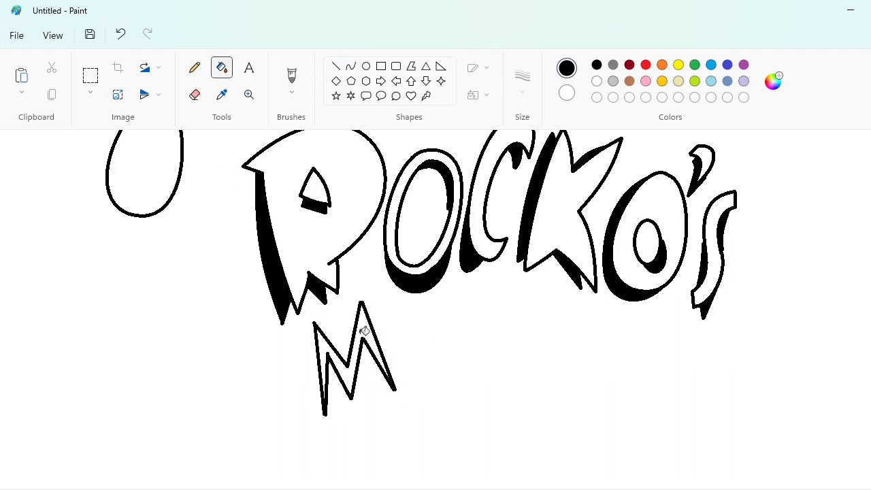
left_click(359, 330)
Draw a narrow upright ellipse beside the M as an O and thicken its black outline.
scroll(393, 476, "right", 2)
left_click(366, 66)
left_click_drag(368, 305, 407, 375)
left_click_drag(405, 306, 405, 313)
key("ctrl+KP_Add")
key("ctrl+KP_Add")
key("ctrl+KP_Add")
key("ctrl+KP_Add")
key("ctrl+KP_Add")
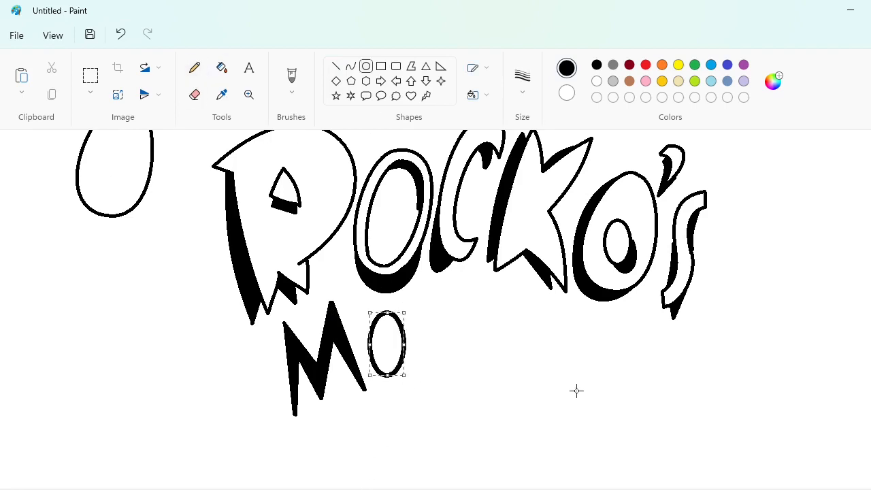
left_click(576, 391)
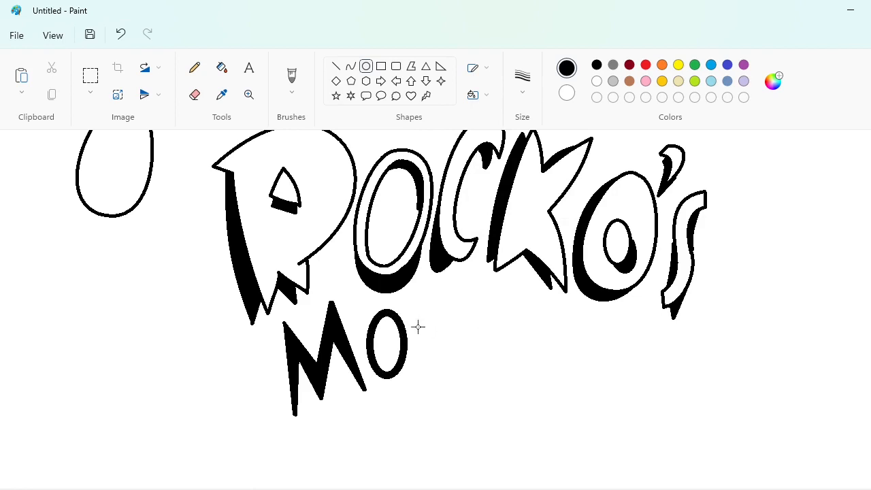
Draw a jagged D from straight lines beside the O in the second row and fill it black.
left_click_drag(416, 325, 426, 375)
key("ctrl+z")
left_click(336, 66)
mouse_move(415, 322)
left_mouse_down()
mouse_move(417, 375)
mouse_move(469, 308)
left_mouse_up()
left_click_drag(414, 322, 421, 351)
left_click_drag(468, 306, 409, 309)
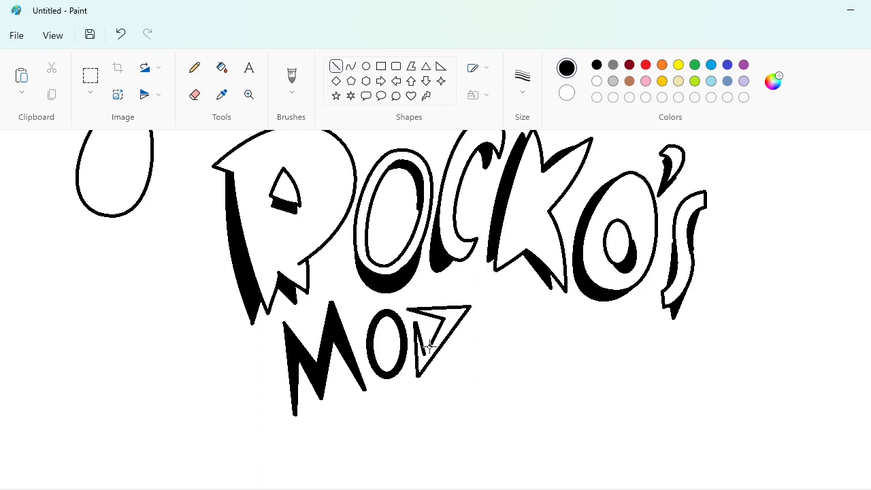
left_click(222, 67)
left_click(434, 328)
Draw a jagged lightning-like E from straight lines after the D and fill it black.
scroll(401, 448, "right", 2)
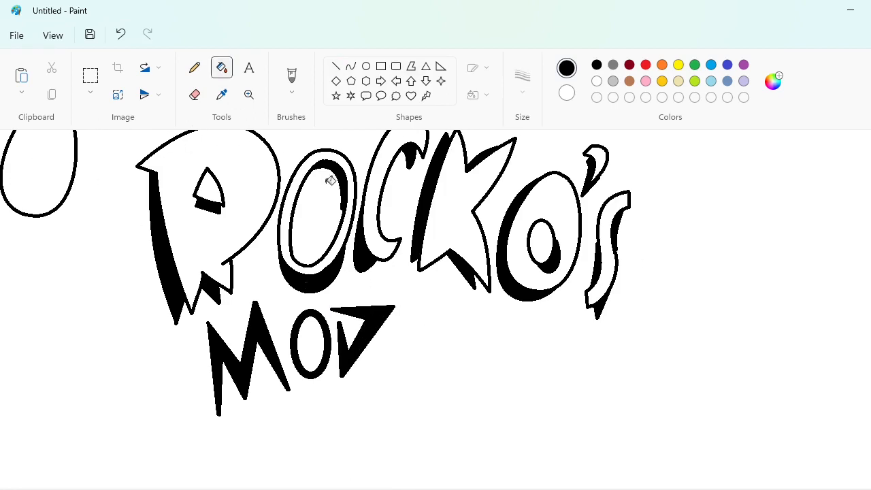
left_click(336, 66)
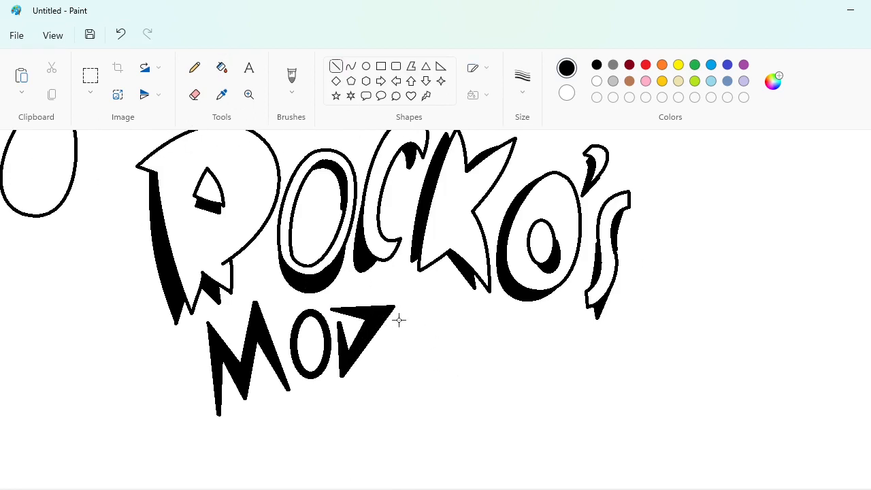
left_click_drag(389, 333, 420, 293)
left_click_drag(409, 341, 410, 344)
mouse_move(411, 344)
left_mouse_down()
mouse_move(381, 378)
mouse_move(423, 375)
mouse_move(410, 369)
mouse_move(430, 333)
mouse_move(422, 293)
left_mouse_up()
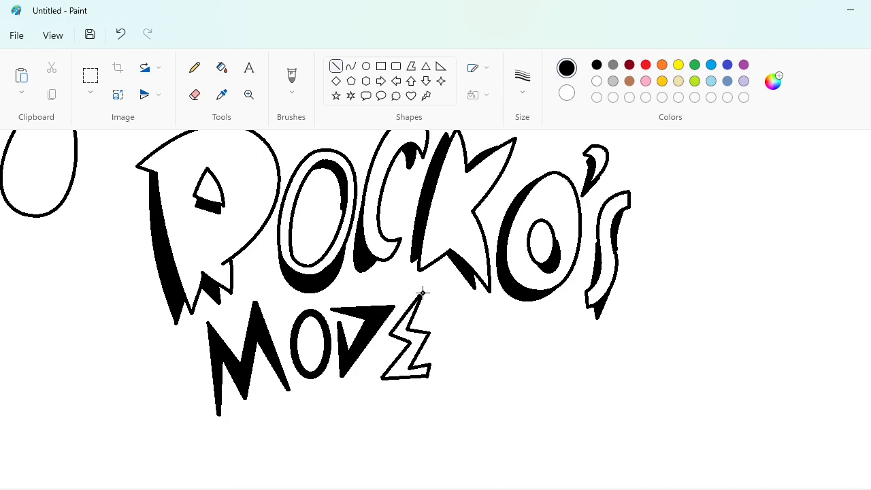
left_click(222, 67)
left_click(419, 341)
scroll(422, 340, "up", 1)
left_click(195, 68)
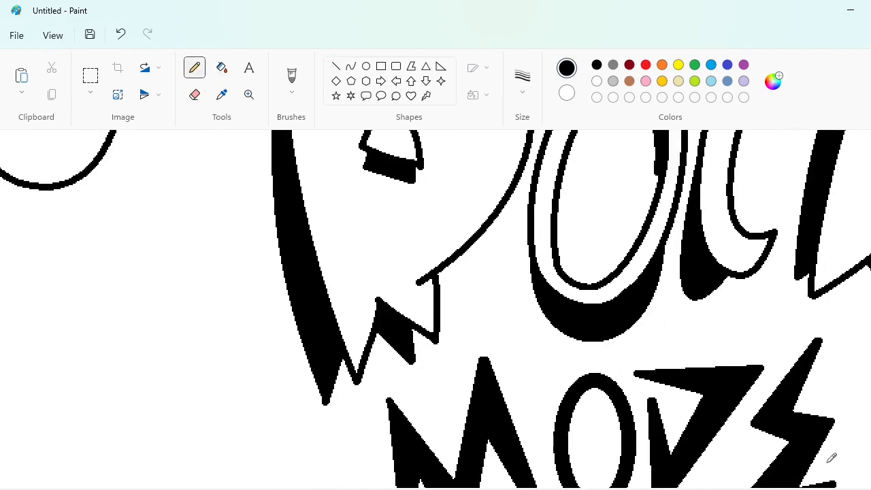
scroll(829, 457, "down", 1)
Draw a jagged R from straight lines after the E and fill both of its parts black.
left_click(336, 66)
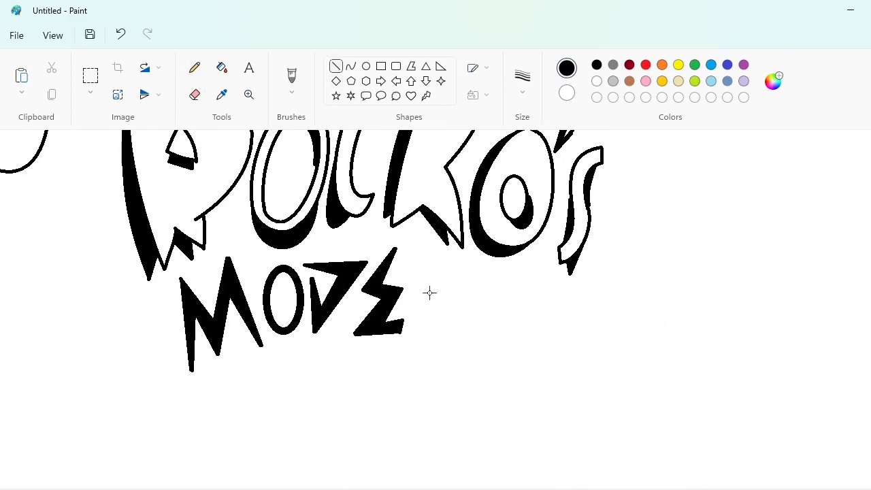
mouse_move(420, 273)
left_mouse_down()
mouse_move(415, 348)
mouse_move(421, 270)
left_mouse_up()
mouse_move(426, 313)
left_mouse_down()
mouse_move(438, 340)
mouse_move(446, 337)
mouse_move(434, 301)
mouse_move(463, 287)
mouse_move(425, 249)
mouse_move(444, 285)
mouse_move(423, 302)
left_mouse_up()
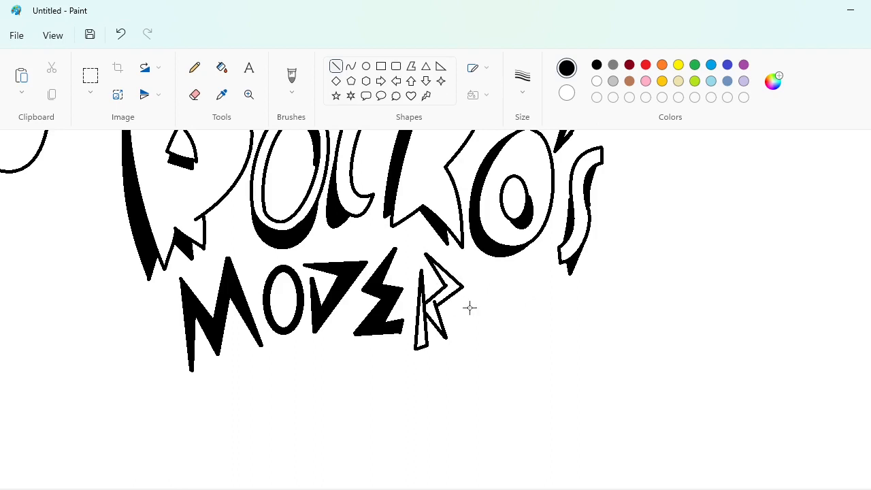
left_click(222, 67)
left_click(421, 329)
left_click(451, 287)
left_click(194, 67)
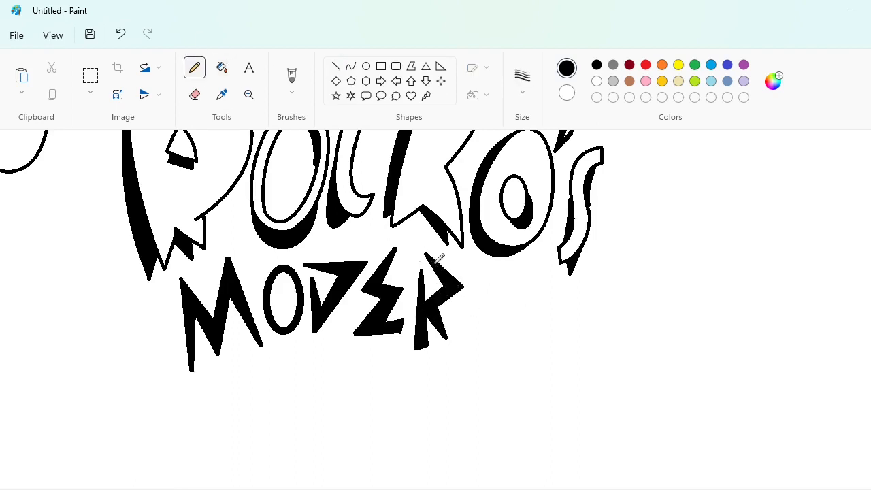
Draw a jagged N from straight lines at the end of MODER and fill it black.
left_click(336, 67)
mouse_move(461, 345)
left_mouse_down()
mouse_move(483, 277)
mouse_move(503, 308)
left_mouse_up()
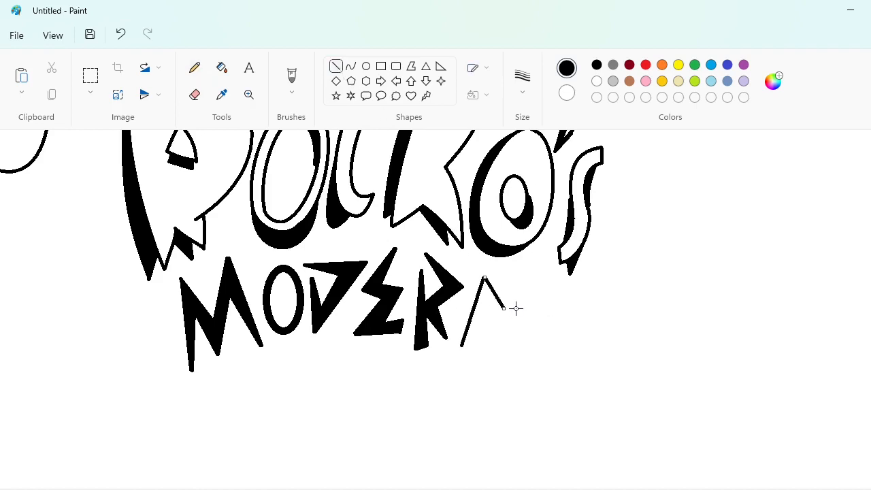
key("ctrl+z")
left_click_drag(483, 277, 497, 302)
left_click_drag(497, 301, 523, 269)
left_click_drag(523, 269, 501, 332)
mouse_move(501, 332)
left_mouse_down()
mouse_move(488, 305)
mouse_move(462, 346)
left_mouse_up()
left_click(221, 67)
left_click(506, 307)
left_click(194, 68)
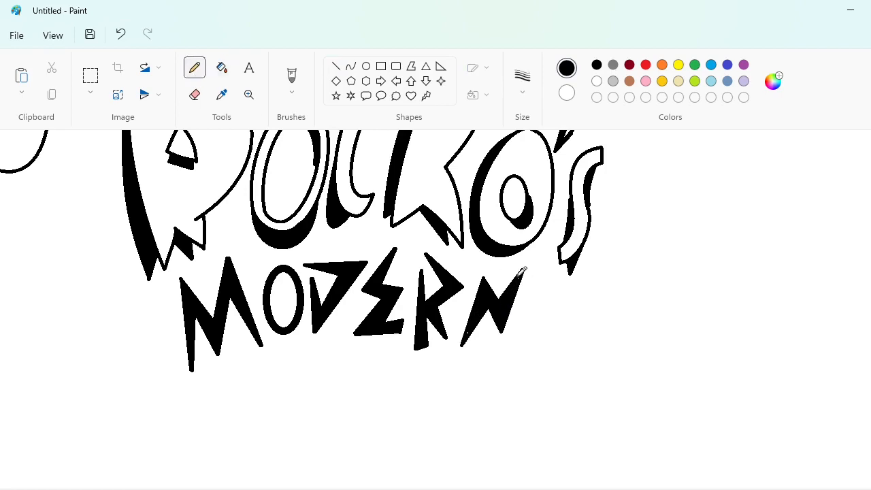
Start a third row with an angular L drawn from straight lines below the M and O, filled black.
scroll(597, 462, "left", 3)
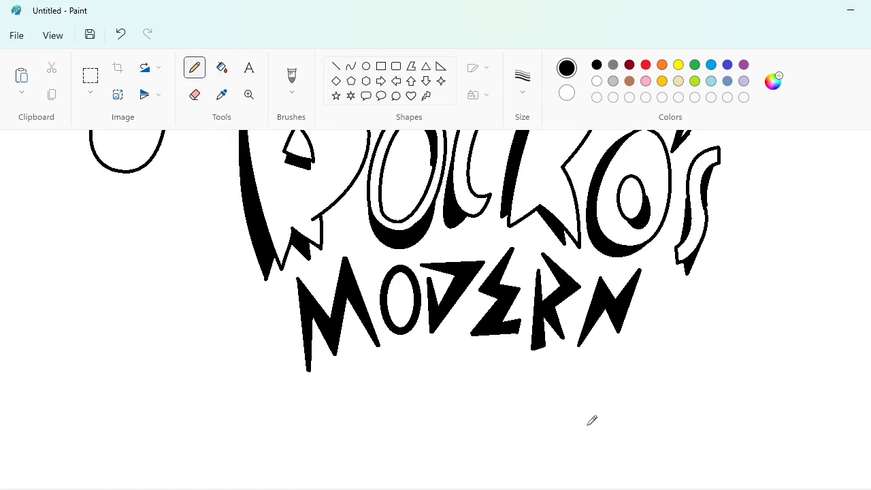
left_click(350, 66)
left_click(335, 66)
mouse_move(378, 364)
left_mouse_down()
mouse_move(385, 449)
mouse_move(423, 419)
mouse_move(397, 427)
mouse_move(391, 361)
left_mouse_up()
left_click(222, 68)
left_click(385, 401)
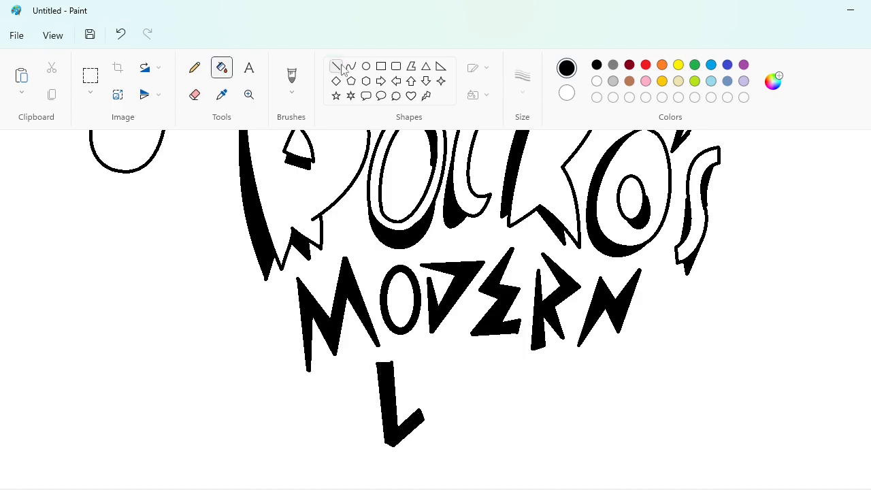
Draw a tapering i with a triangular dot beside the L and fill both parts black.
left_click(336, 66)
mouse_move(422, 368)
left_mouse_down()
mouse_move(427, 410)
mouse_move(435, 353)
left_mouse_up()
left_click(425, 66)
left_click(222, 67)
left_click(428, 351)
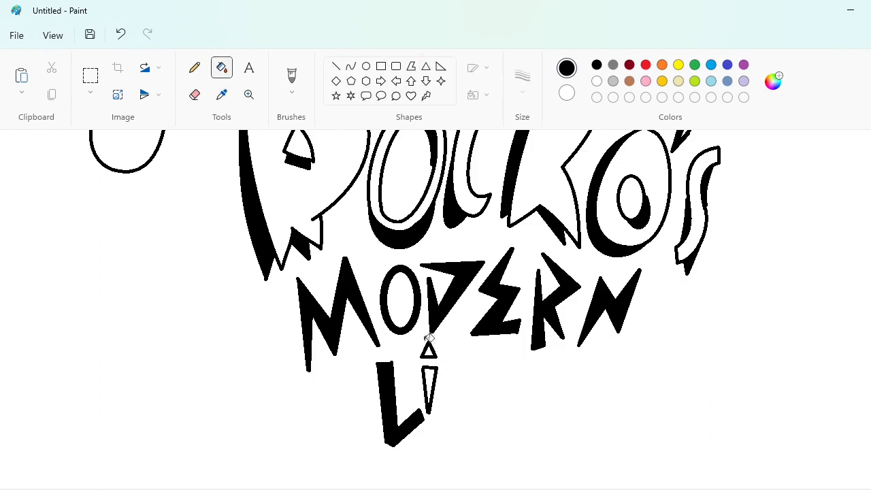
left_click(430, 381)
Draw a pointed F from straight lines after the i and fill its body and middle bar black.
scroll(408, 378, "right", 3)
left_click(335, 66)
left_click_drag(360, 366, 353, 432)
mouse_move(361, 366)
left_mouse_down()
mouse_move(417, 368)
mouse_move(373, 382)
mouse_move(353, 431)
left_mouse_up()
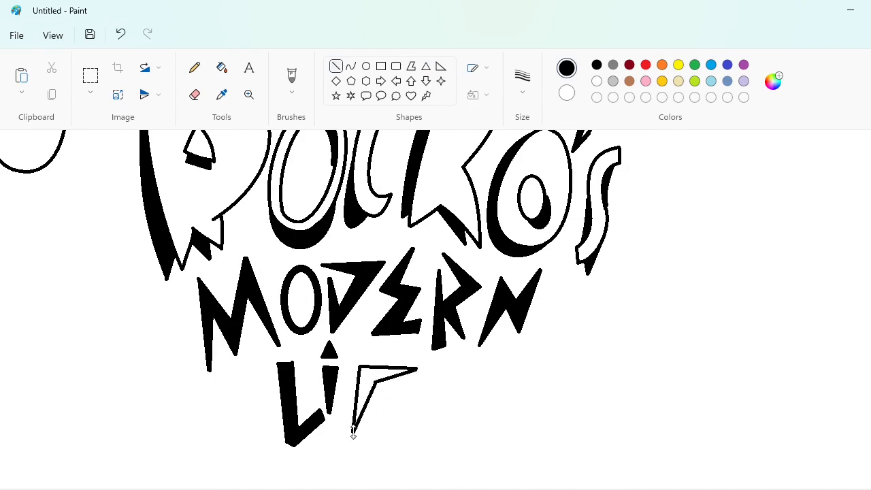
mouse_move(373, 393)
left_mouse_down()
mouse_move(395, 392)
mouse_move(368, 406)
left_mouse_up()
left_click(222, 67)
left_click(365, 383)
left_click(378, 397)
left_click(195, 67)
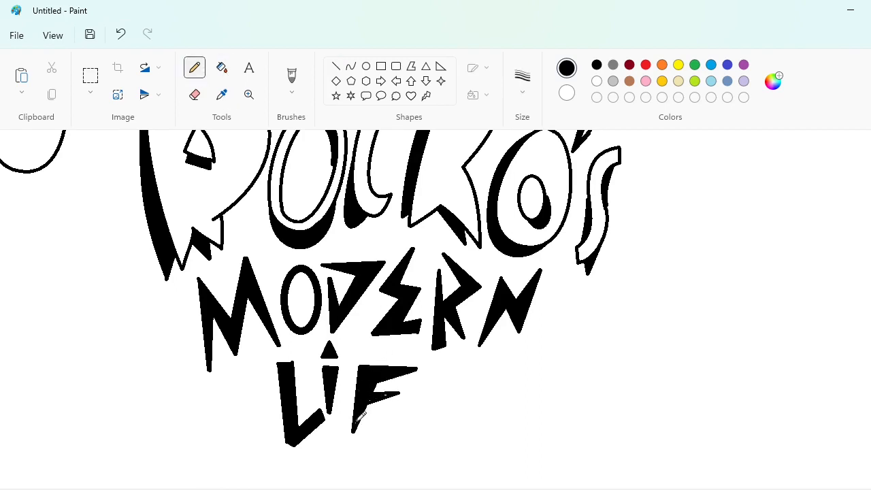
Draw a jagged E from straight lines to finish the word LIFE and fill it black.
left_click(336, 66)
mouse_move(417, 387)
left_mouse_down()
mouse_move(449, 396)
mouse_move(393, 420)
mouse_move(464, 427)
mouse_move(424, 412)
mouse_move(433, 418)
mouse_move(470, 397)
mouse_move(442, 384)
mouse_move(463, 364)
left_mouse_up()
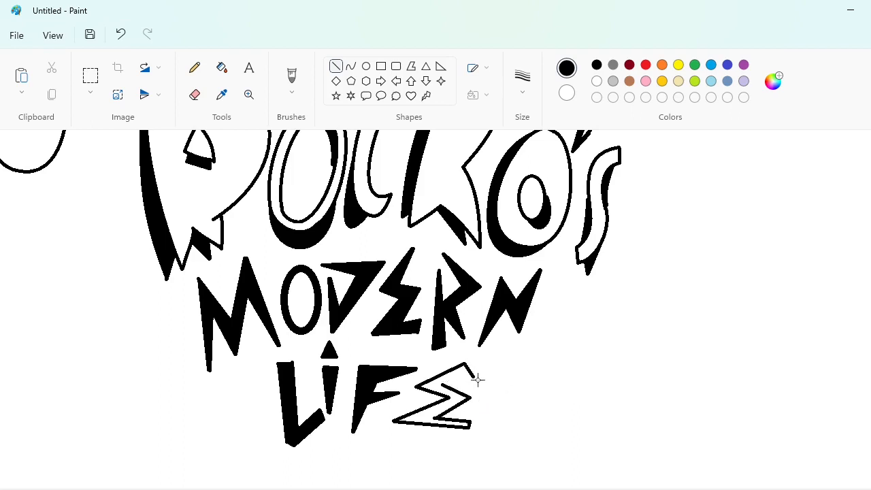
left_click(230, 71)
left_click(452, 378)
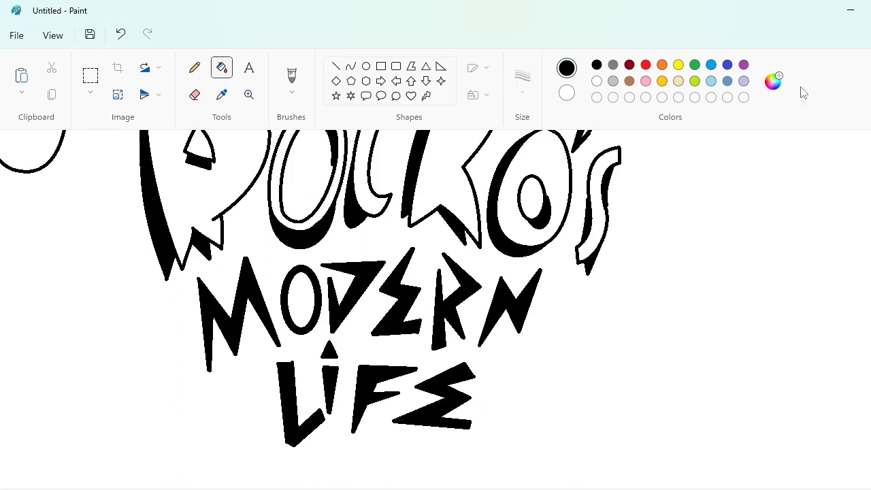
Erase the stray oval left of the lettering by filling its outline white.
scroll(571, 266, "up", 3)
left_click(597, 81)
left_click(66, 286)
Select the whole Rocko's Modern Life logo with a rectangular selection and copy it.
left_click(789, 489)
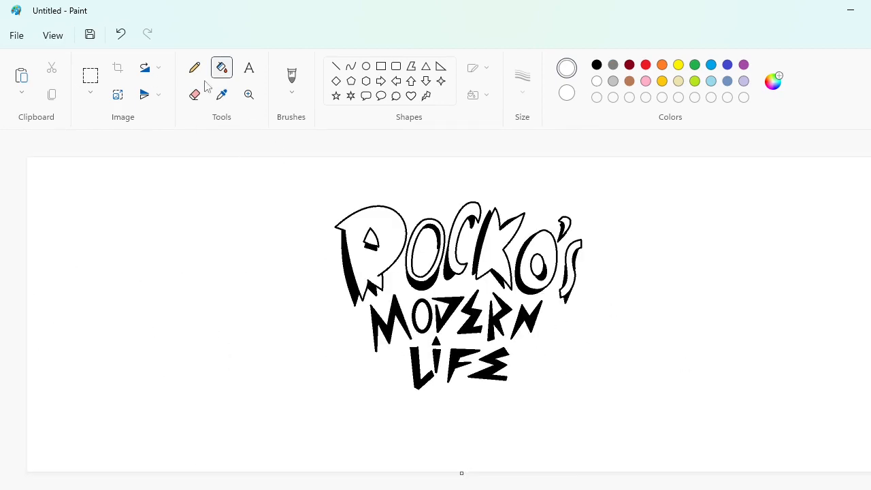
left_click(91, 75)
left_click_drag(273, 168, 691, 452)
key("Escape")
Clear the canvas by filling the background and letter interiors black and refilling everything white.
left_click(222, 67)
left_click(596, 65)
left_click(677, 301)
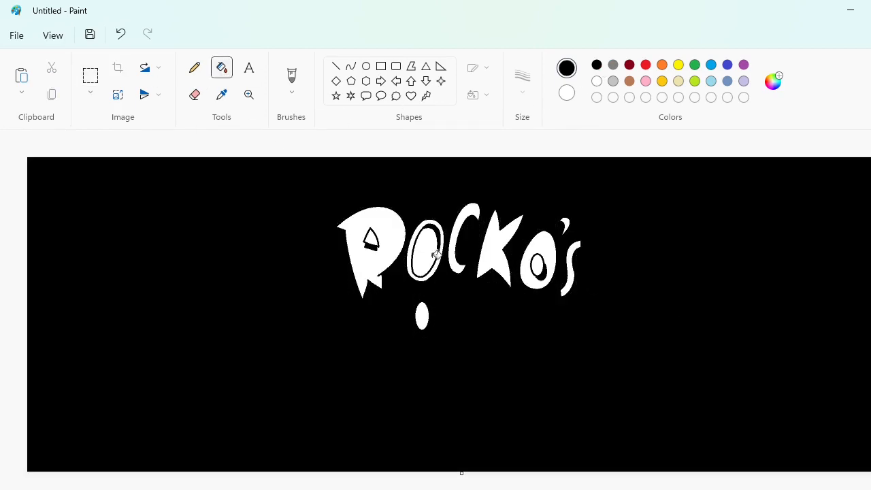
left_click(433, 256)
left_click(391, 254)
left_click(544, 245)
left_click(596, 81)
left_click(724, 345)
left_click(434, 253)
Paste the copied logo and position it near the middle of the blank canvas.
key("ctrl+v")
left_click_drag(180, 296, 386, 310)
left_click(158, 183)
Widen the canvas to the right and paste a second copy of the logo in the new area.
left_click(789, 489)
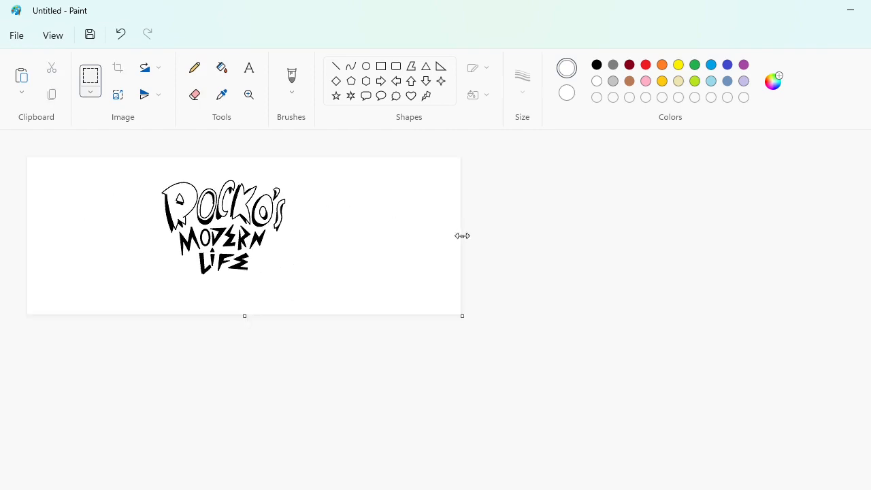
left_click_drag(462, 235, 870, 235)
left_click(789, 488)
left_click(816, 488)
left_click_drag(412, 487, 850, 487)
key("ctrl+v")
left_click_drag(207, 297, 410, 314)
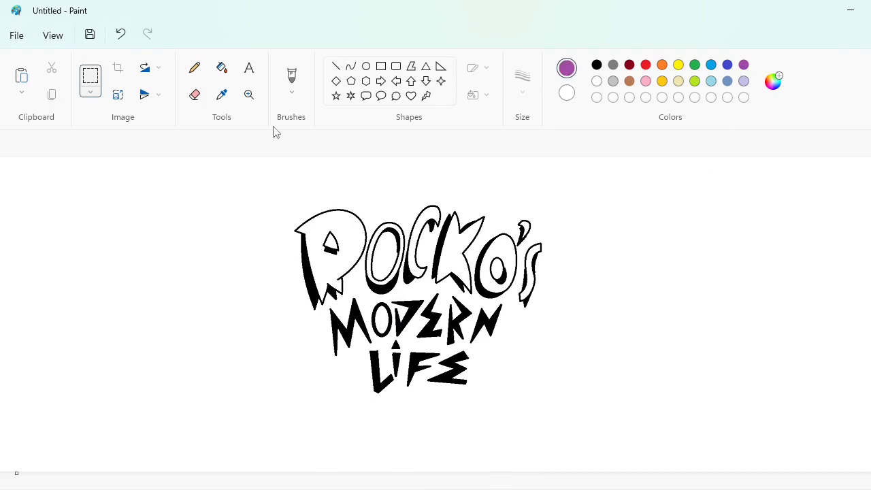
Draw purple curves around the second logo, forming two lobes on its left and a sweeping bottom edge.
left_click(351, 66)
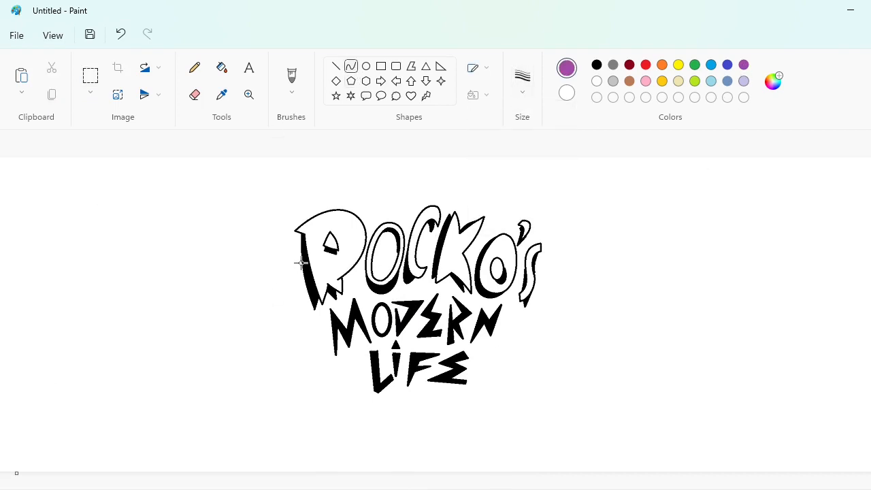
left_click_drag(301, 264, 315, 329)
left_click_drag(310, 297, 277, 298)
left_click(315, 330)
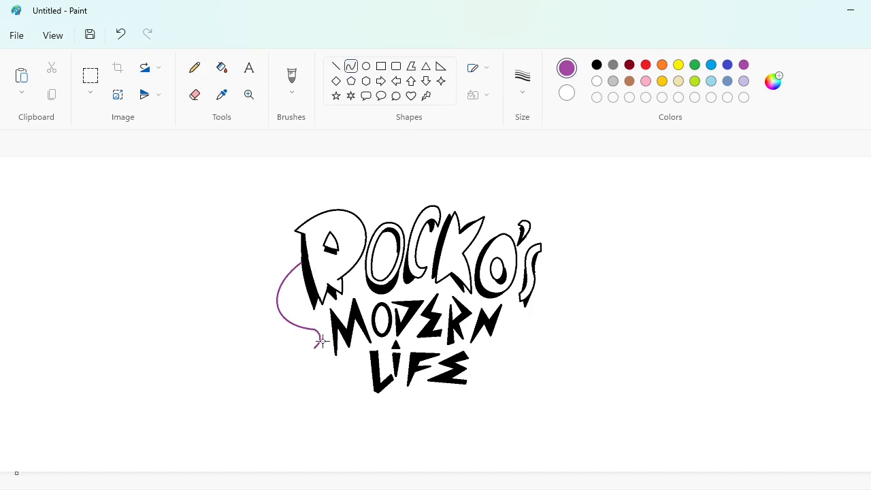
left_click_drag(315, 346, 294, 364)
left_click(306, 396)
left_click_drag(322, 402, 544, 334)
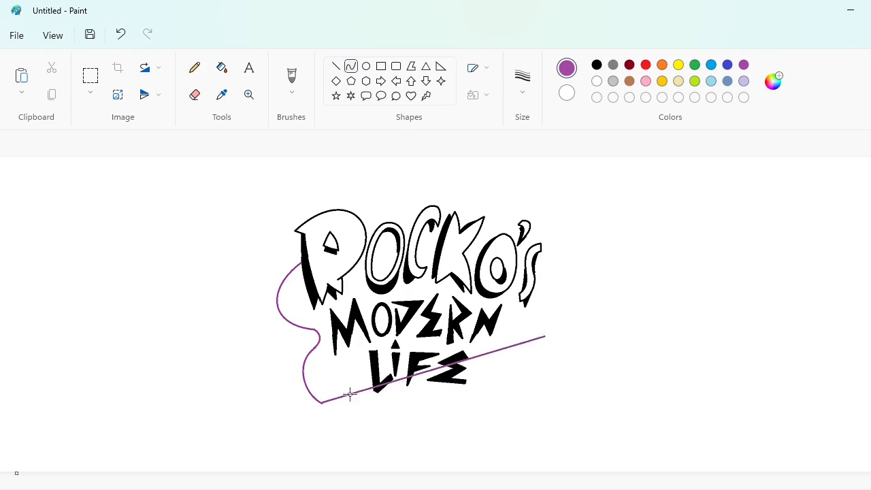
left_click_drag(348, 392, 517, 427)
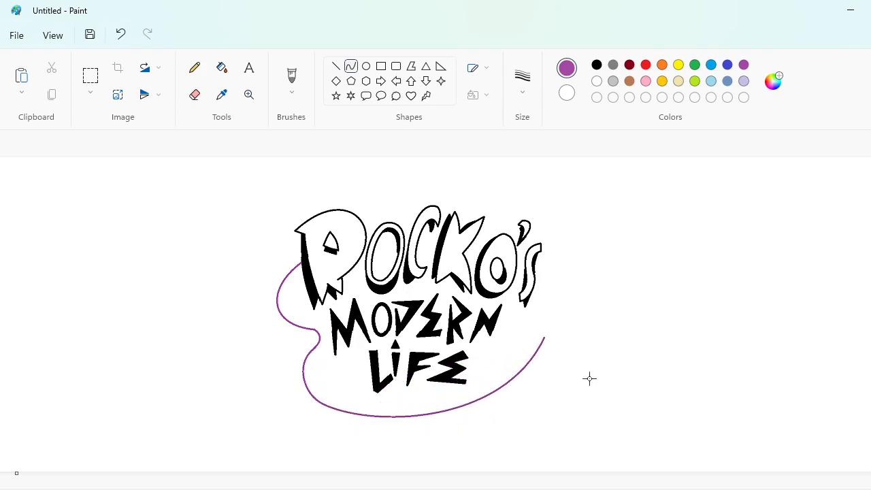
Continue the purple outline with curves up the logo's right side and over its top to the R.
left_click_drag(550, 315, 548, 256)
key("ctrl+z")
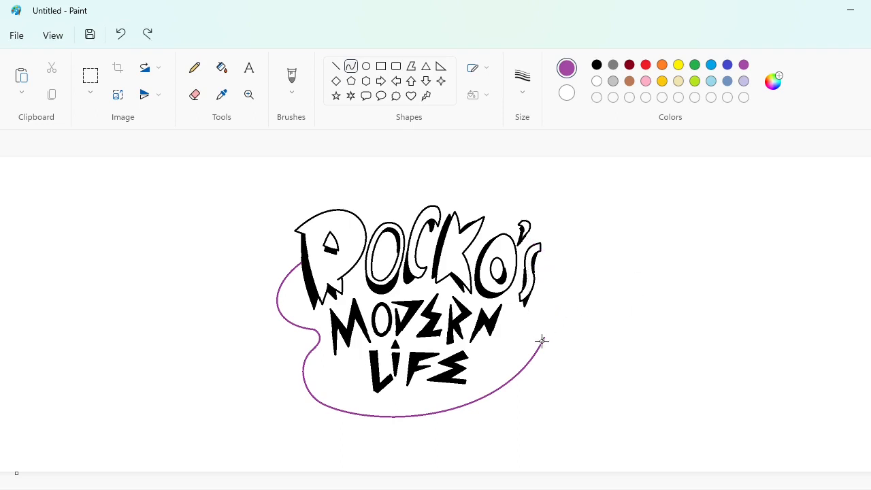
mouse_move(542, 340)
left_mouse_down()
mouse_move(548, 302)
mouse_move(539, 257)
left_mouse_up()
mouse_move(548, 299)
left_mouse_down()
mouse_move(554, 305)
mouse_move(555, 265)
mouse_move(303, 263)
left_mouse_up()
left_click_drag(486, 256, 488, 225)
mouse_move(370, 233)
left_mouse_down()
mouse_move(390, 216)
mouse_move(393, 178)
left_mouse_up()
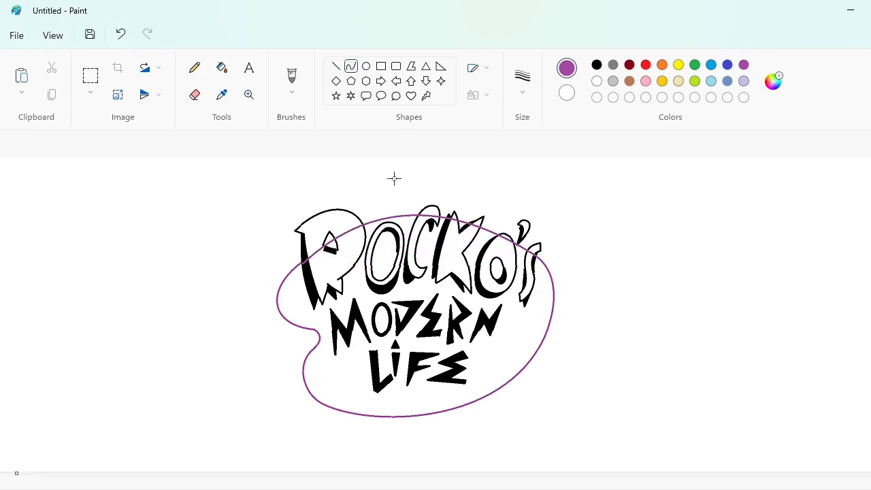
key("ctrl+z")
left_click_drag(538, 258, 366, 227)
mouse_move(478, 249)
left_mouse_down()
mouse_move(497, 218)
mouse_move(383, 198)
left_mouse_up()
left_click(630, 267)
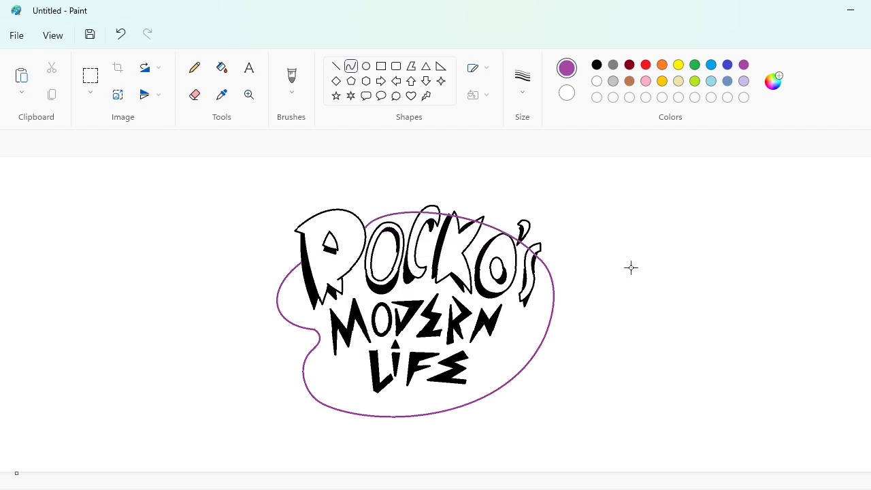
Fill the outlines and shadows of the second logo's R, K and last O, plus the first O's inner ring, white.
left_click(222, 67)
left_click(596, 81)
scroll(695, 459, "up", 3)
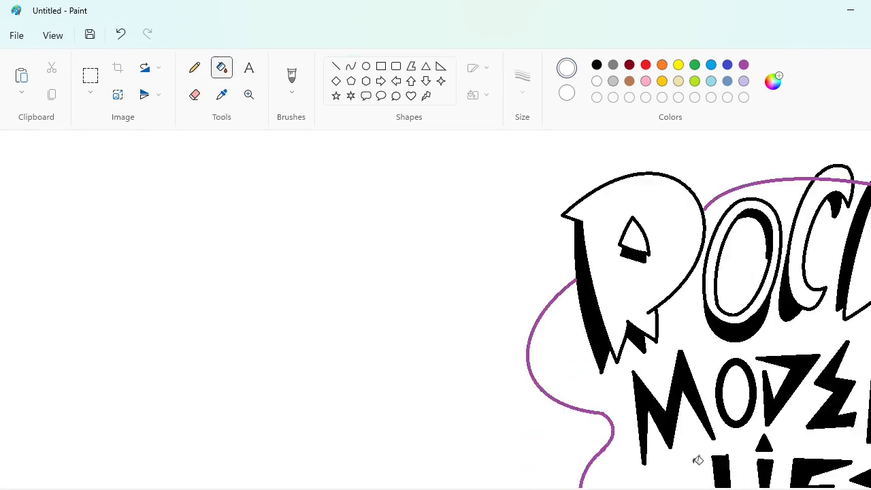
left_click(598, 277)
scroll(447, 249, "right", 5)
left_click(528, 238)
left_click(603, 310)
left_click(442, 246)
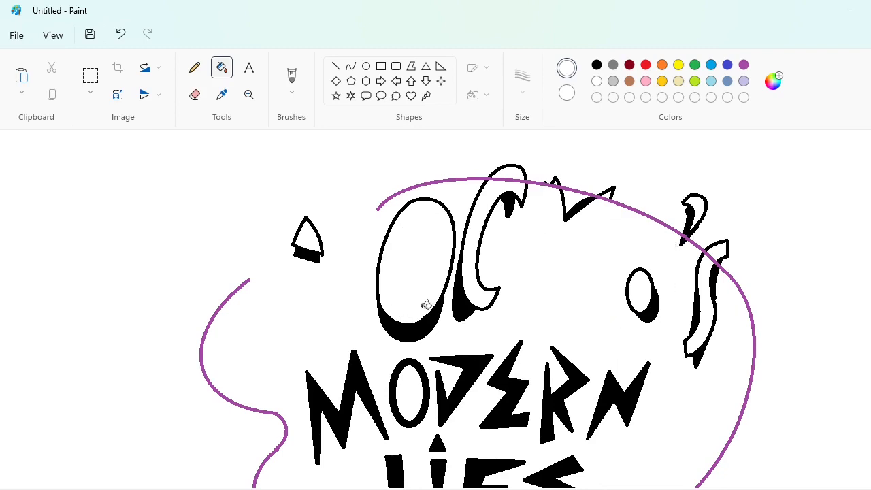
Fill the remaining black pieces of ROCKO'S inside and around the purple outline white.
left_click(427, 324)
left_click(465, 297)
left_click(523, 167)
left_click(311, 256)
left_click(575, 209)
left_click(697, 228)
left_click(696, 312)
left_click(727, 254)
left_click(648, 317)
Fill the black MODERN LIFE letters inside the purple outline white.
scroll(648, 317, "down", 3)
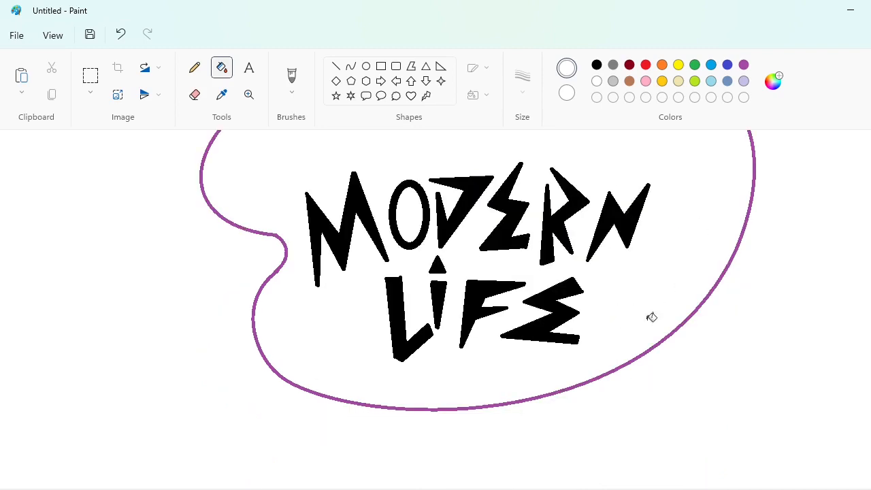
left_click(628, 231)
left_click(569, 209)
left_click(440, 265)
left_click(476, 299)
left_click(571, 309)
Select the first logo and place a copy over the purple outline with its white background transparent.
scroll(571, 309, "up", 5)
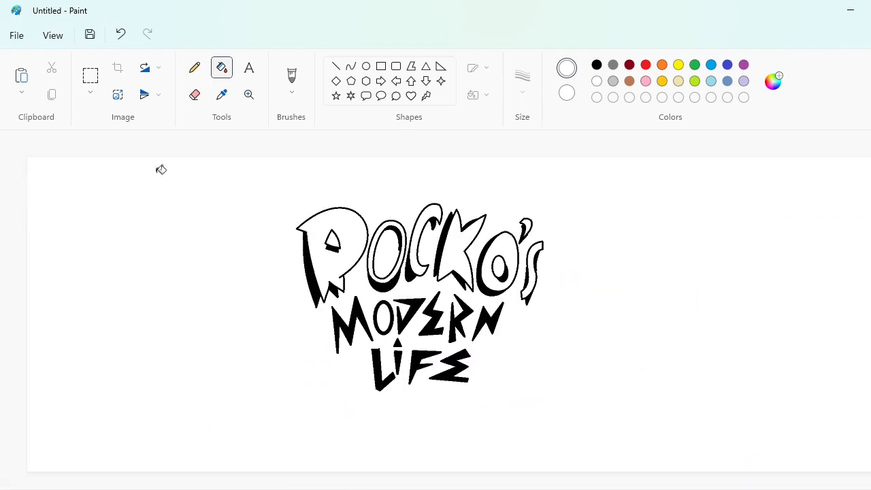
left_click(90, 75)
left_click_drag(195, 174, 627, 431)
left_click_drag(422, 304, 455, 304)
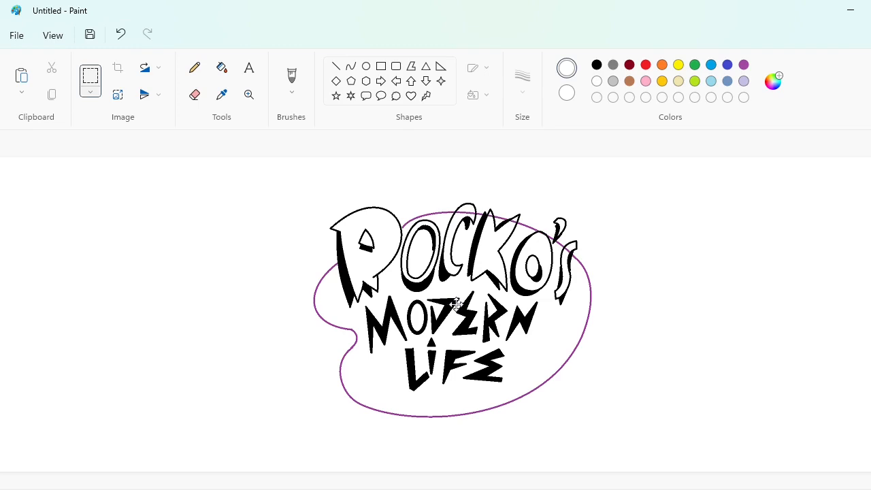
mouse_move(456, 304)
left_mouse_down()
mouse_move(447, 304)
mouse_move(456, 304)
left_mouse_up()
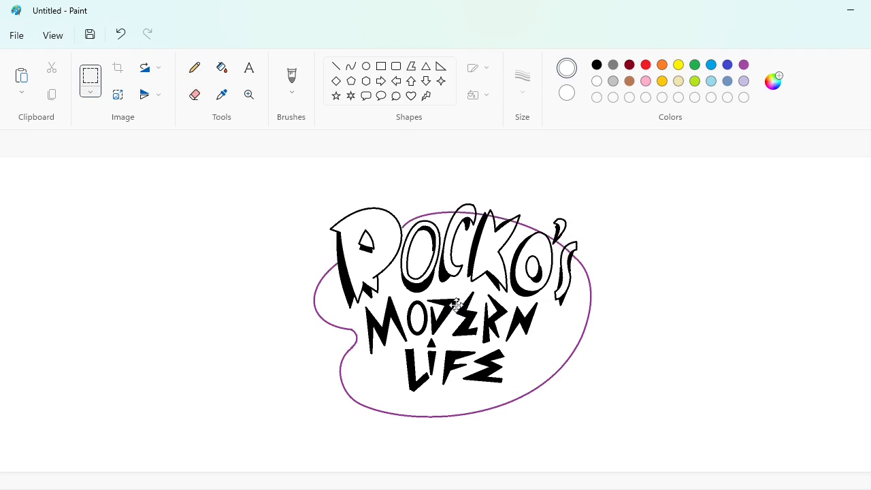
left_click(841, 418)
scroll(655, 480, "up", 3)
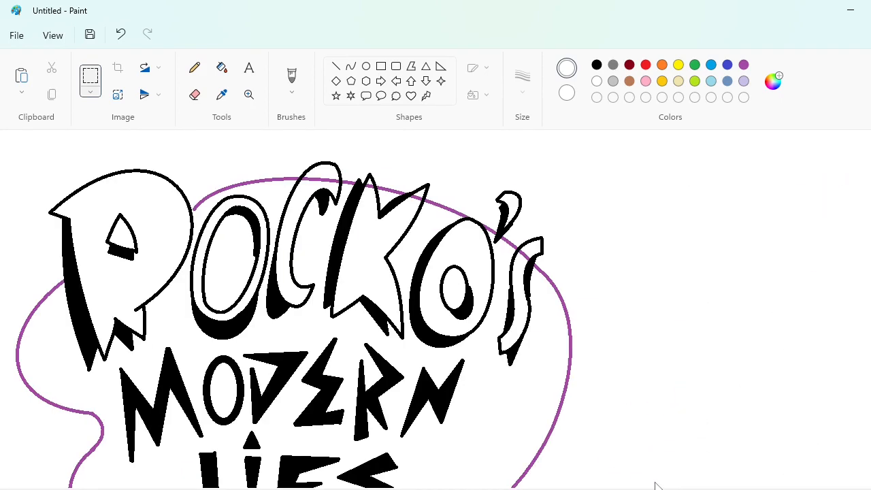
Draw a purple curve closing the outline between the R and the C of ROCKO'S.
left_click(222, 67)
scroll(528, 251, "left", 5)
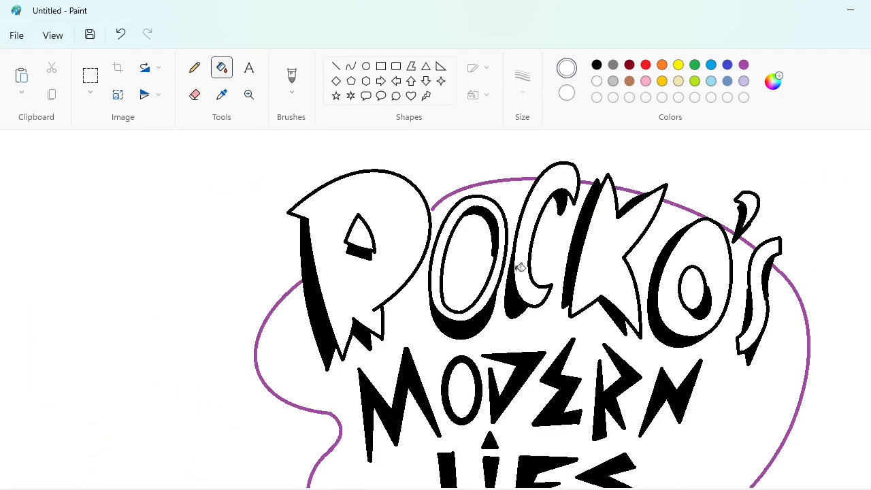
left_click(744, 64)
left_click(350, 66)
mouse_move(535, 180)
left_mouse_down()
mouse_move(474, 187)
mouse_move(431, 205)
left_mouse_up()
left_click_drag(482, 194, 477, 185)
left_click(462, 186)
scroll(768, 455, "down", 2)
scroll(768, 454, "down", 3)
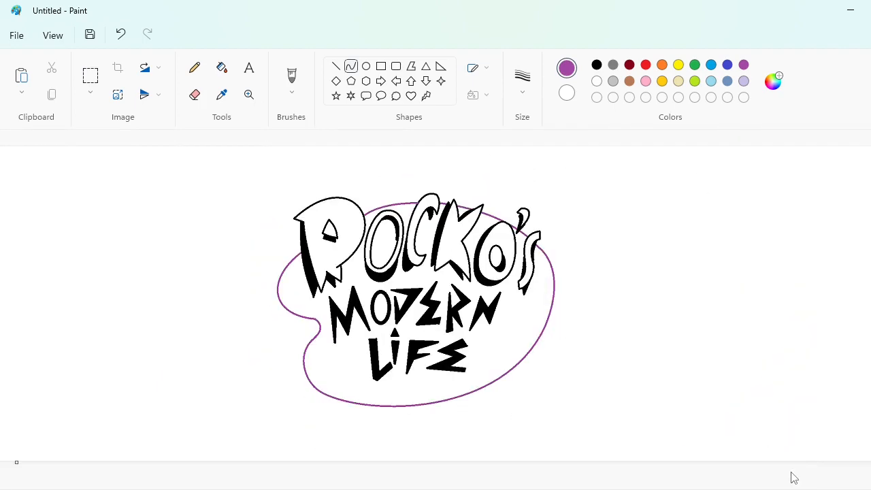
scroll(523, 386, "up", 1)
scroll(523, 386, "down", 1)
Fill every segment of the purple outline around the lettering black, undoing the stray fill of the background.
left_click(222, 68)
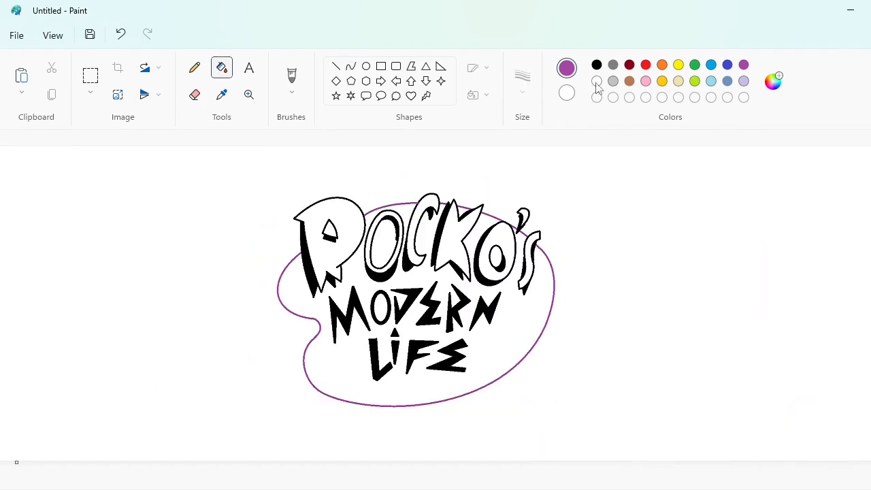
left_click(596, 64)
left_click(408, 203)
scroll(849, 422, "up", 1)
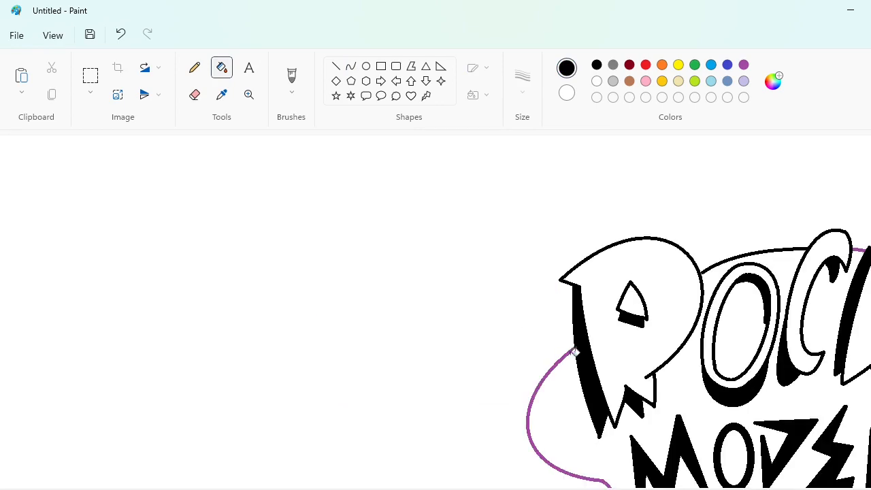
left_click(572, 351)
scroll(575, 351, "down", 4)
left_click_drag(552, 486, 678, 486)
scroll(578, 299, "up", 3)
left_click(558, 275)
left_click(439, 219)
left_click(434, 234)
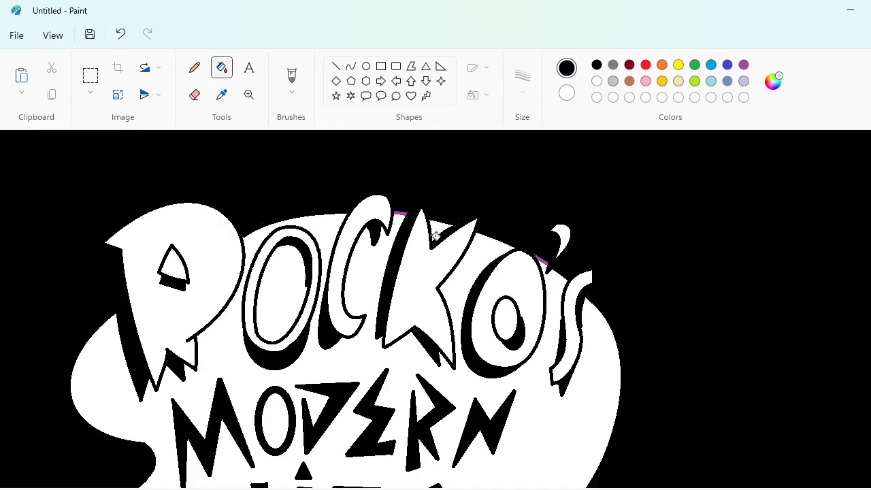
key("ctrl+z")
scroll(270, 149, "down", 1)
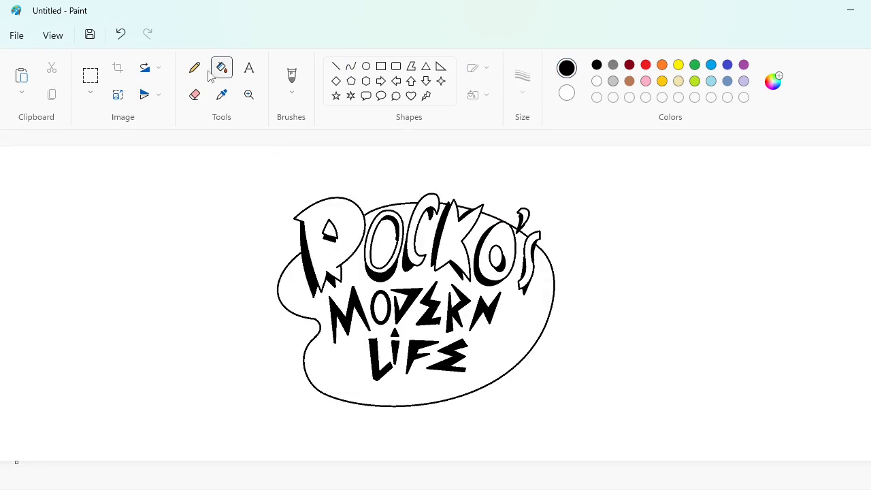
Copy the outlined logo and clear the remaining artwork by narrowing the canvas and widening it again.
left_click(90, 74)
left_click_drag(167, 160, 670, 398)
left_click(695, 455)
scroll(389, 474, "down", 1)
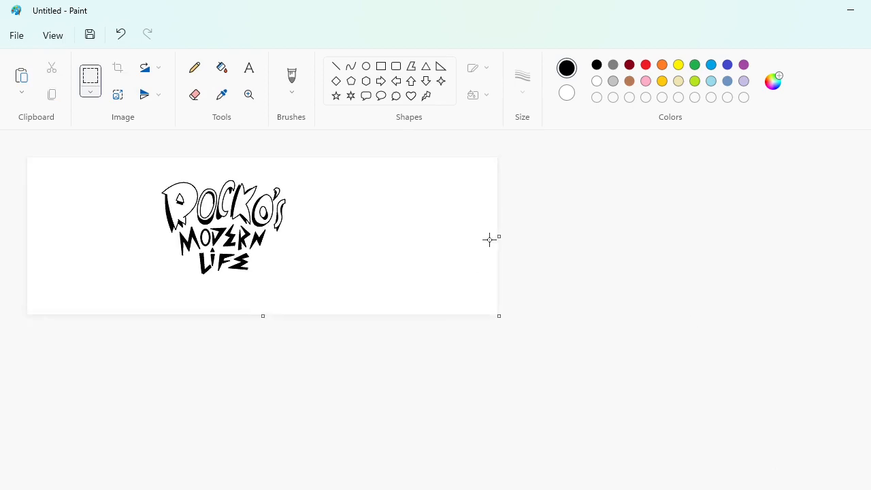
left_click_drag(499, 237, 96, 238)
scroll(163, 304, "up", 1)
left_click_drag(165, 314, 870, 327)
Paste the outlined logo and place it nearer the middle of the cleared canvas.
key("ctrl+v")
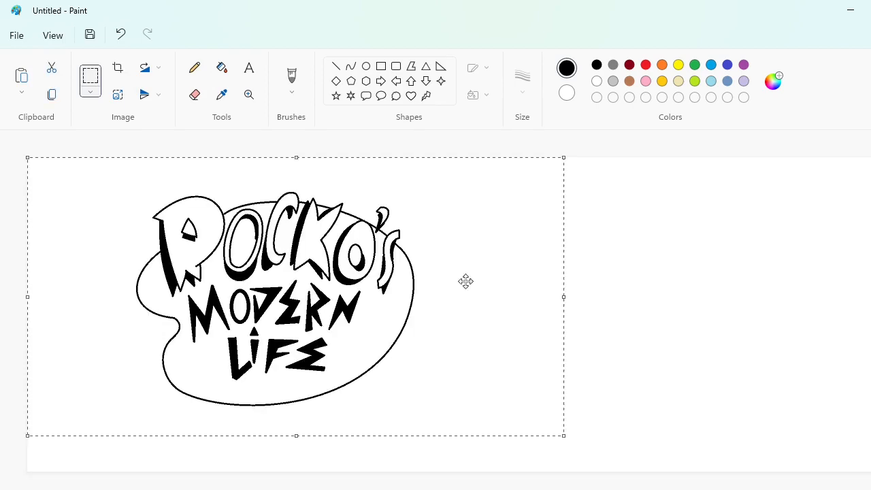
left_click_drag(522, 303, 662, 309)
left_click(740, 237)
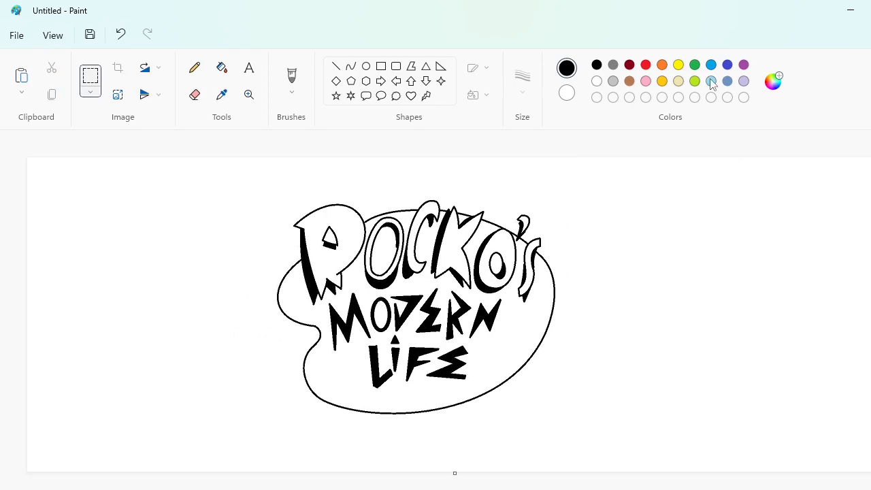
Mix the dark teal custom color #498074.
left_click(630, 99)
left_click_drag(344, 142, 359, 213)
left_click_drag(511, 165, 511, 194)
left_click(393, 430)
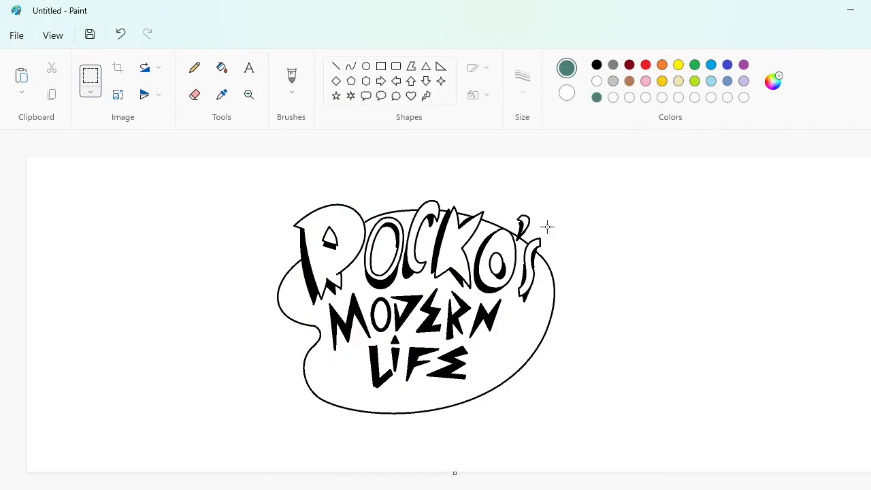
Mix a muted tan custom color starting from orange.
left_click(661, 66)
left_click(772, 81)
left_click_drag(296, 194, 291, 189)
left_click(510, 148)
key("Return")
Lighten the dark teal into a second custom color, #70C4B2.
left_click(596, 98)
left_click(772, 81)
left_click_drag(511, 170, 511, 152)
left_click(397, 429)
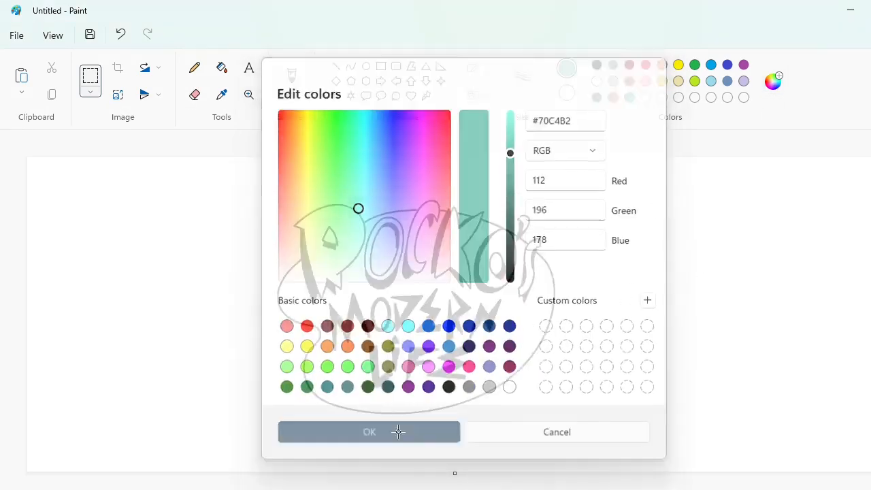
Fill the R and the last O of ROCKO'S with a slightly lightened version of the dark teal.
left_click(222, 67)
left_click(346, 222)
left_click(773, 82)
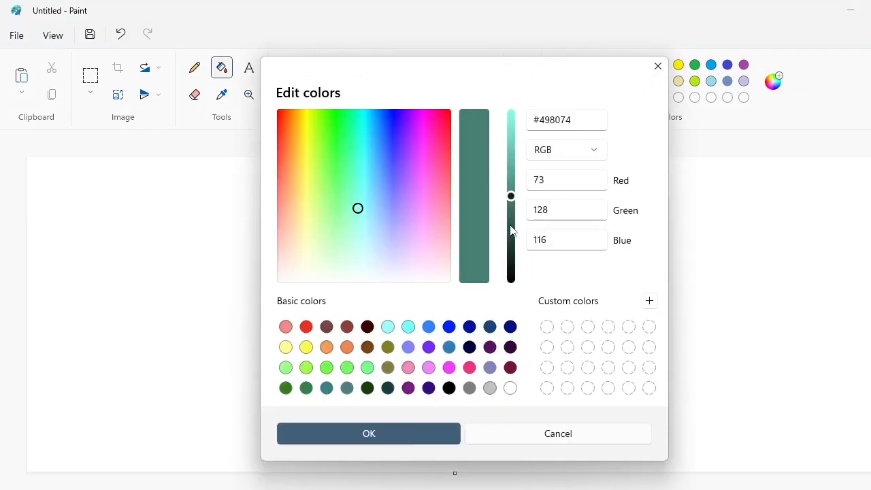
left_click(511, 186)
left_click(404, 428)
left_click(492, 269)
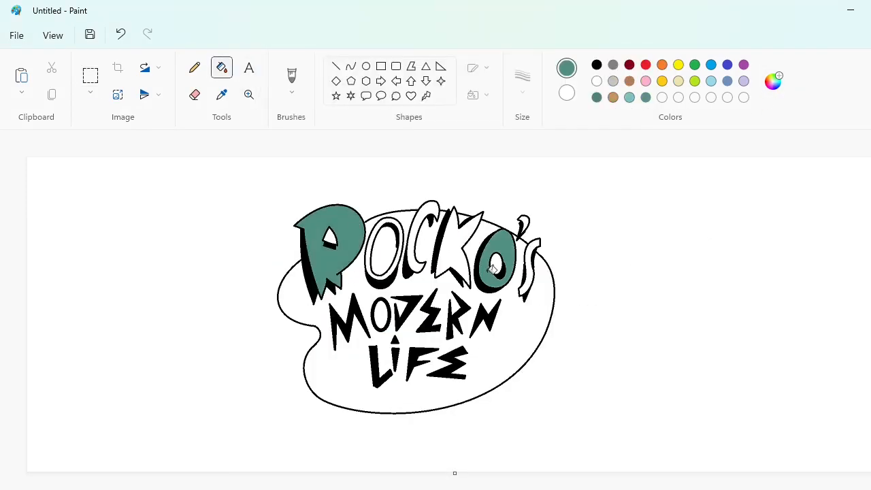
Mix a darker turquoise blue custom color and fill the S of ROCKO'S with it.
left_click(711, 64)
left_click(773, 81)
left_click(511, 147)
left_click(424, 429)
left_click(533, 258)
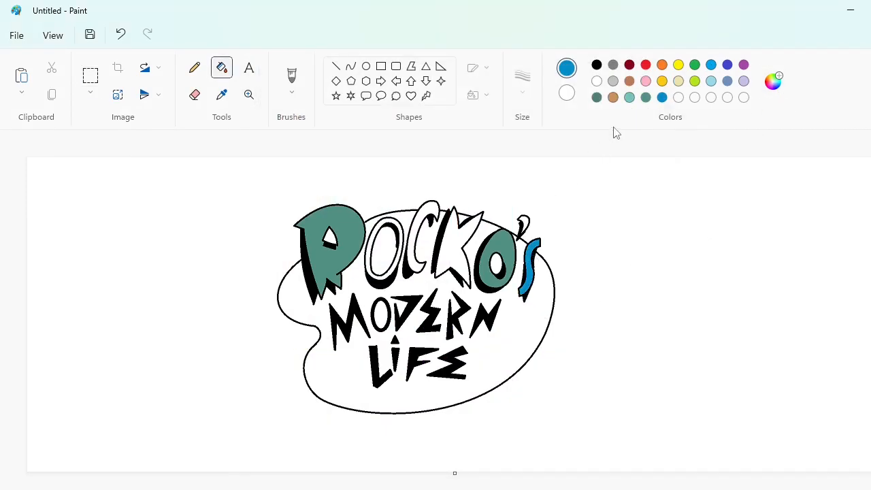
Fill the apostrophe and the C with the light teal custom color.
left_click(630, 97)
left_click(524, 222)
left_click(413, 246)
Fill the first O's ring with turquoise blue and the S with light turquoise.
left_click(711, 64)
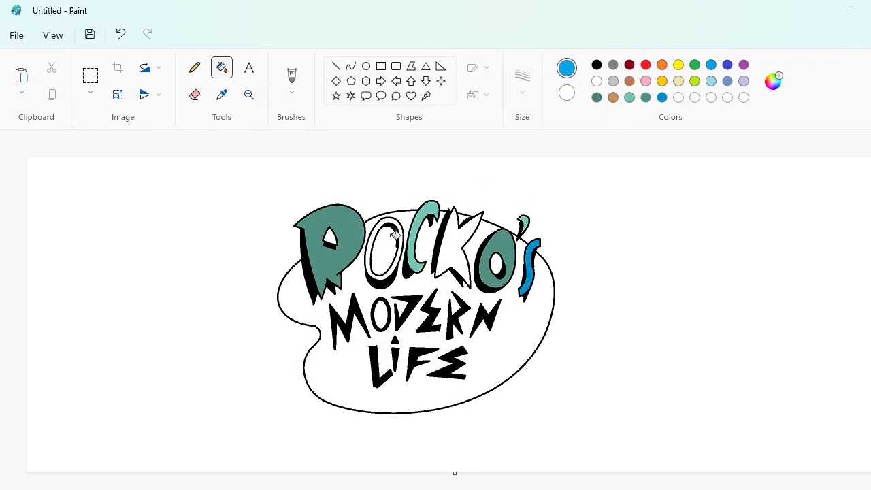
left_click(394, 234)
left_click(710, 80)
left_click(533, 275)
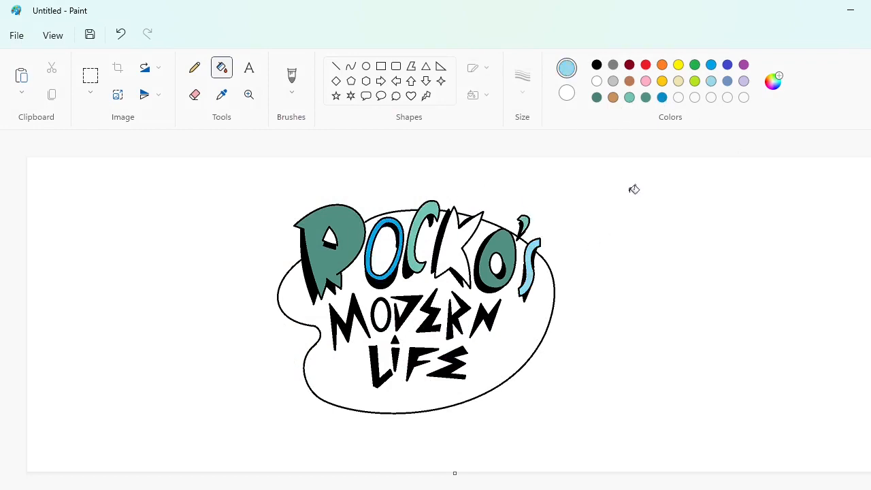
Mix a brighter sky blue custom color and recolor the first O's ring with it.
left_click(773, 81)
left_click(657, 67)
left_click(662, 97)
left_click(772, 82)
left_click(657, 67)
left_click(727, 65)
left_click(773, 82)
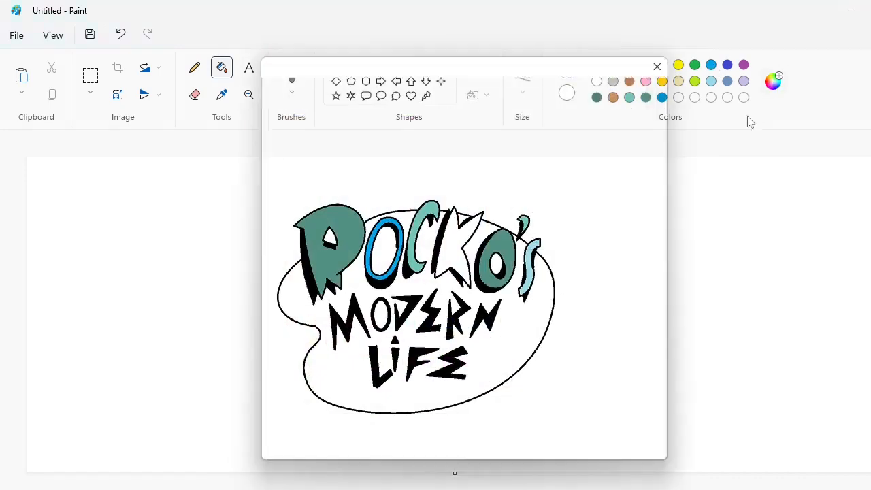
left_click(359, 436)
Fill the center of the last O and the opening of the R red.
left_click(646, 65)
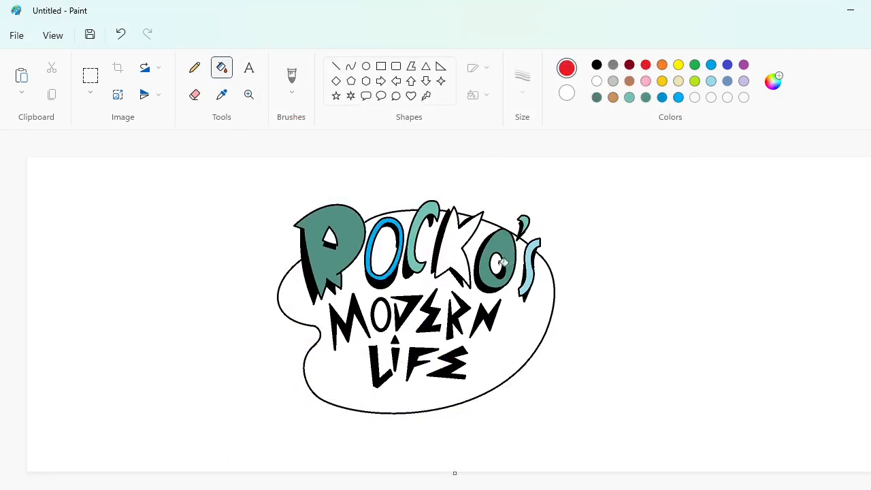
left_click(497, 264)
left_click(330, 238)
Brighten indigo into a vivid custom blue-violet and fill the K with it.
left_click(729, 66)
left_click(772, 81)
left_click(510, 128)
left_click(371, 434)
left_click(445, 256)
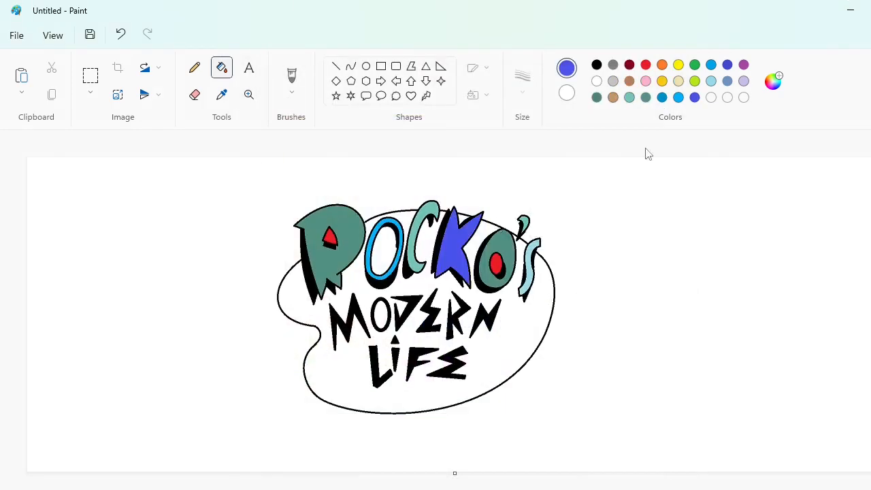
left_click(773, 82)
left_click(511, 125)
left_click(419, 433)
Mix the terracotta custom color #D98361 from tan and fill the shape behind the lettering and the openings of both outlined O's.
left_click(613, 97)
left_click(498, 353)
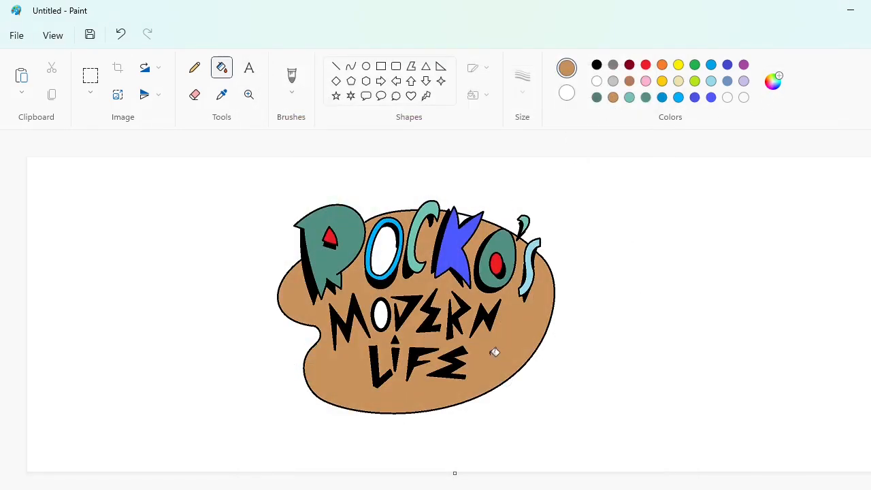
left_click(772, 81)
left_click(285, 187)
left_click(510, 139)
left_click(423, 434)
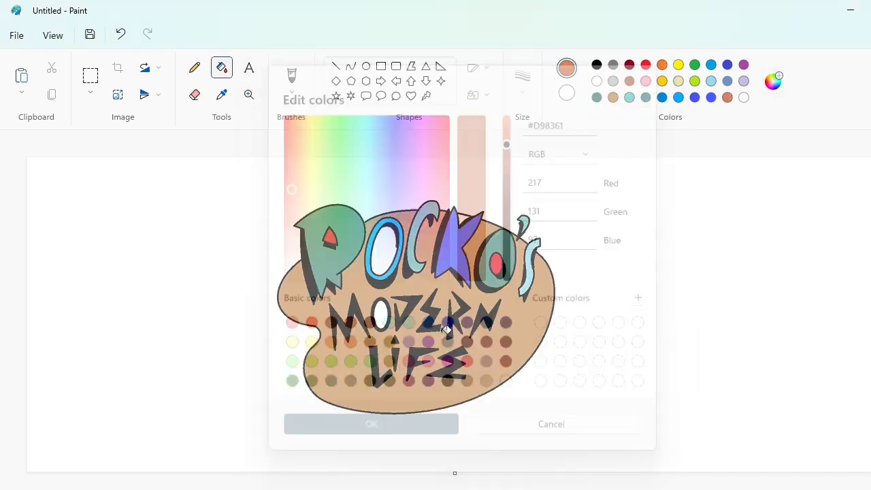
left_click(489, 351)
left_click(384, 311)
left_click(383, 248)
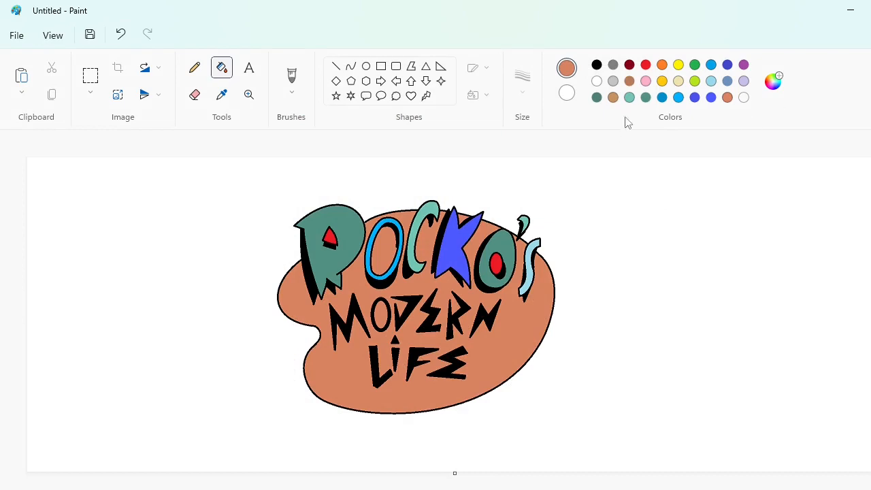
Lighten the medium teal into a new custom color and refill the R and the last O of ROCKO'S with it.
left_click(646, 97)
left_click(773, 81)
left_click(511, 175)
left_click(389, 445)
left_click(356, 243)
left_click(477, 261)
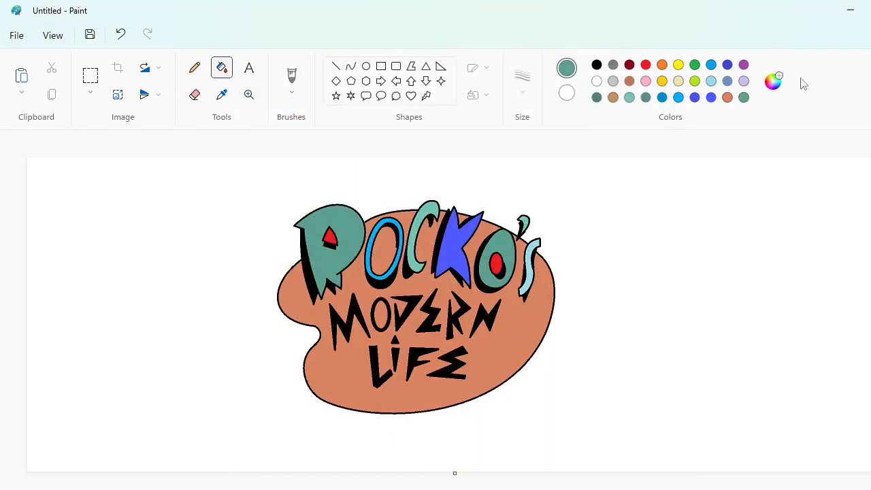